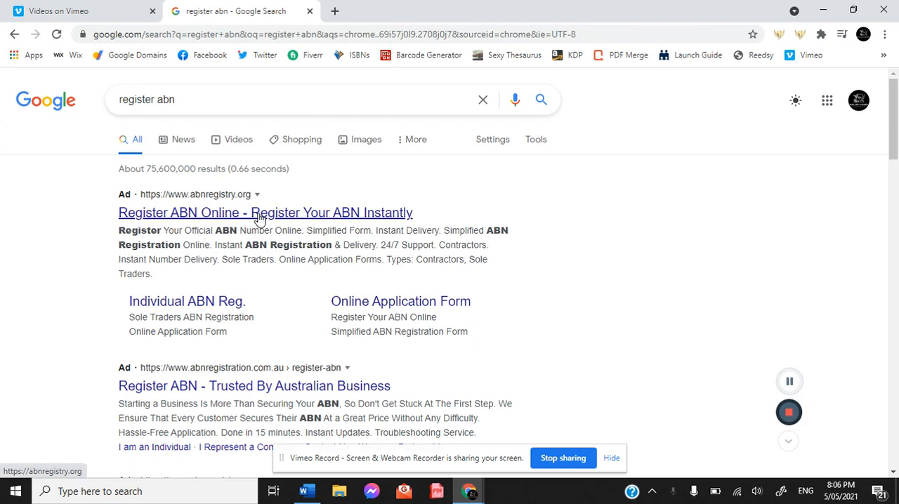
Step: Open the abr.gov.au page on applying for an ABN from the search results and start the ABN application
left_click(259, 217)
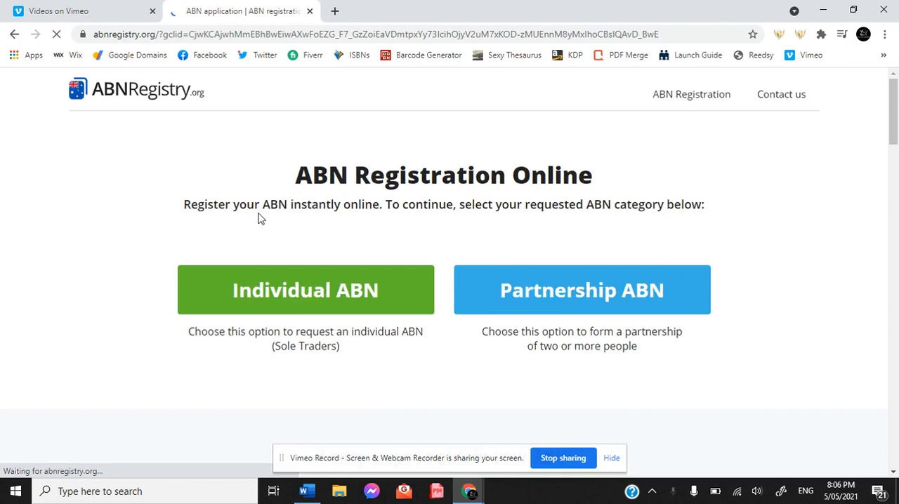
left_click(14, 34)
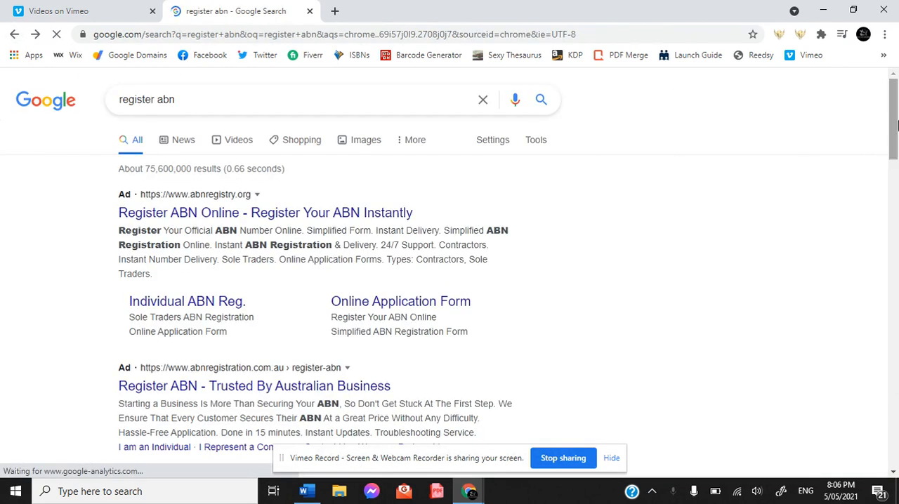
left_click_drag(894, 116, 894, 211)
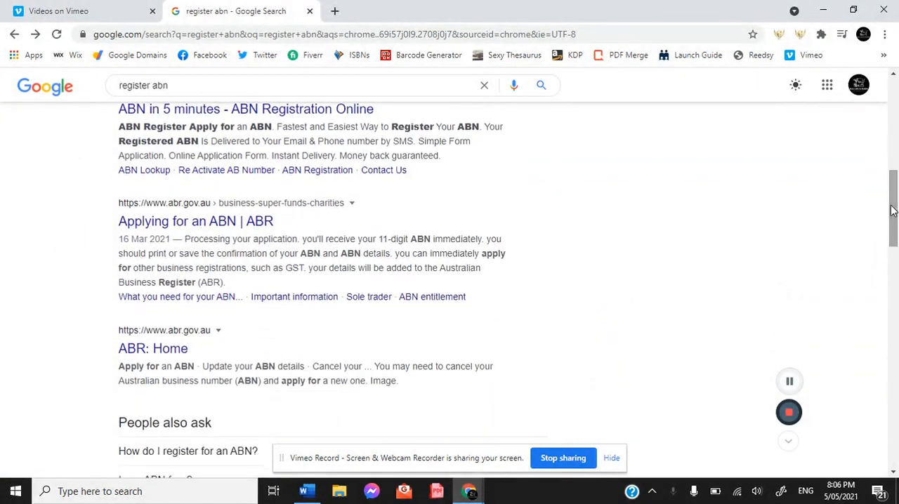
left_click(223, 224)
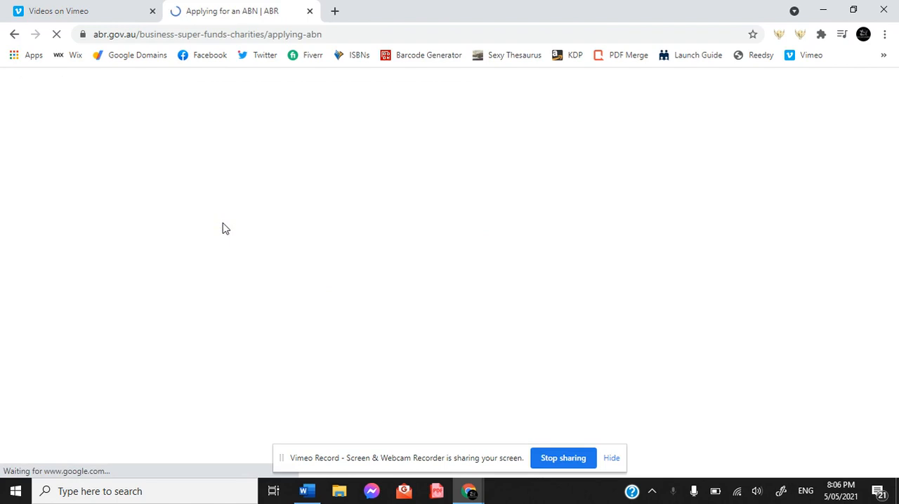
mouse_move(522, 246)
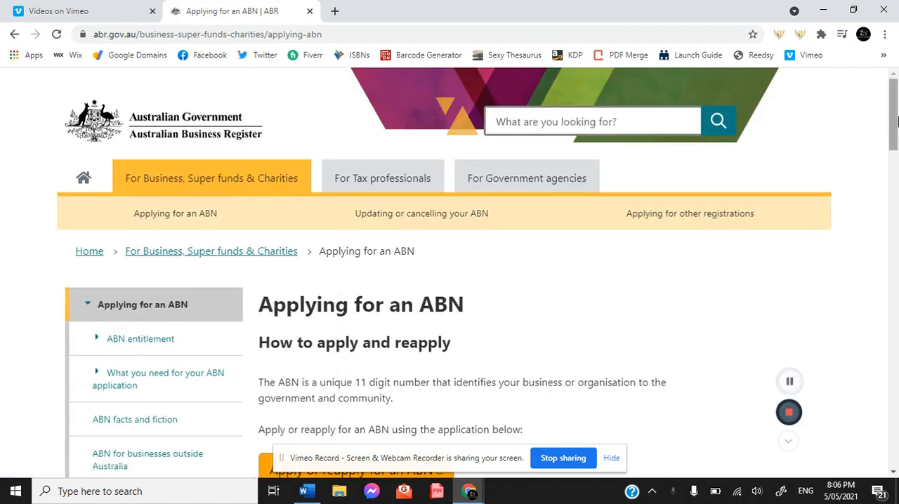
left_click_drag(897, 122, 897, 176)
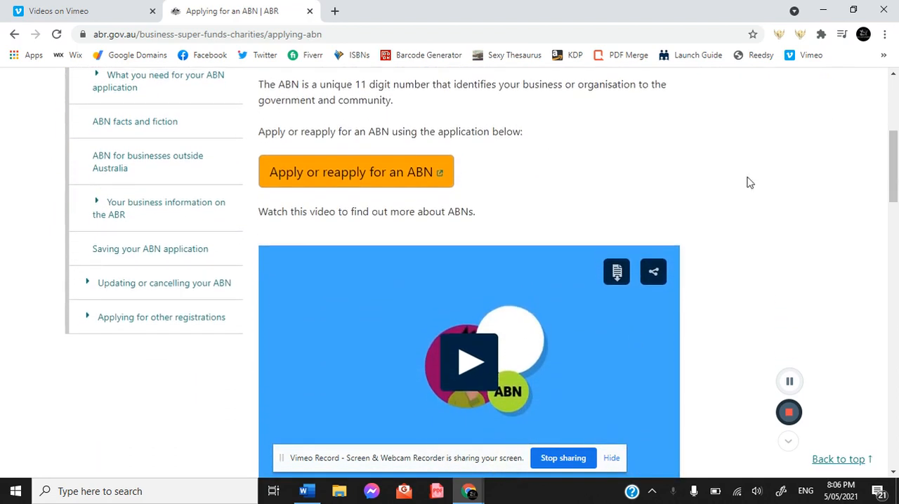
left_click(373, 185)
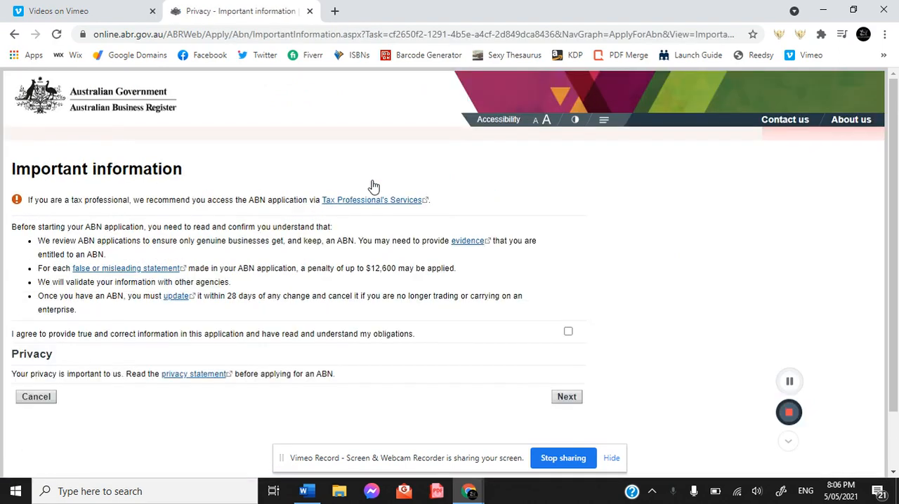
Step: Agree to provide true and correct information and continue to the ABN entitlement questions
left_click(566, 399)
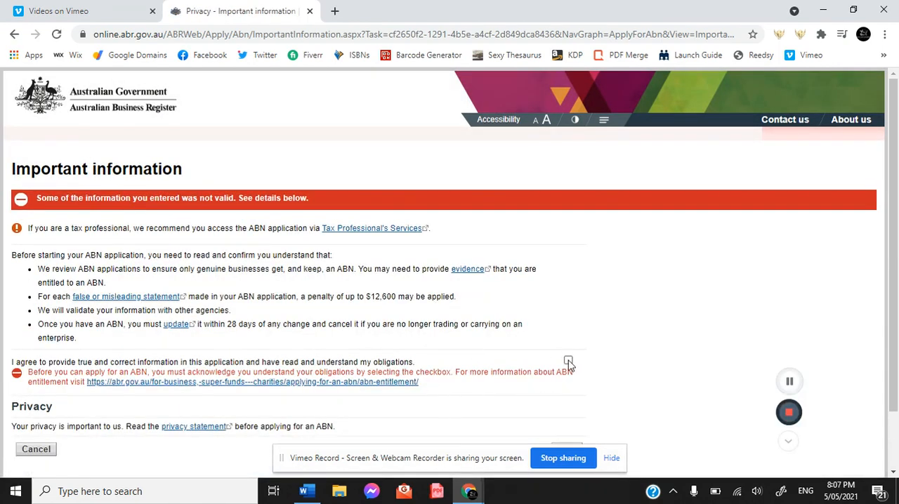
left_click(568, 362)
left_click_drag(96, 35, 170, 37)
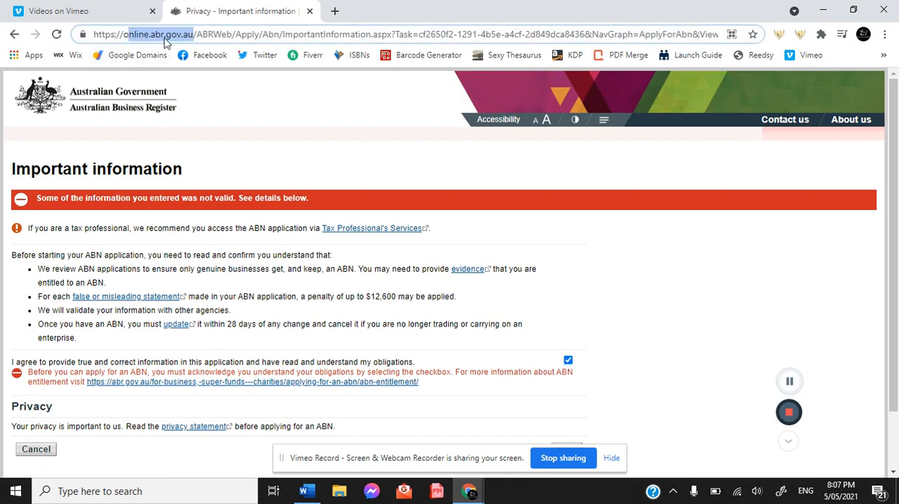
left_click(659, 240)
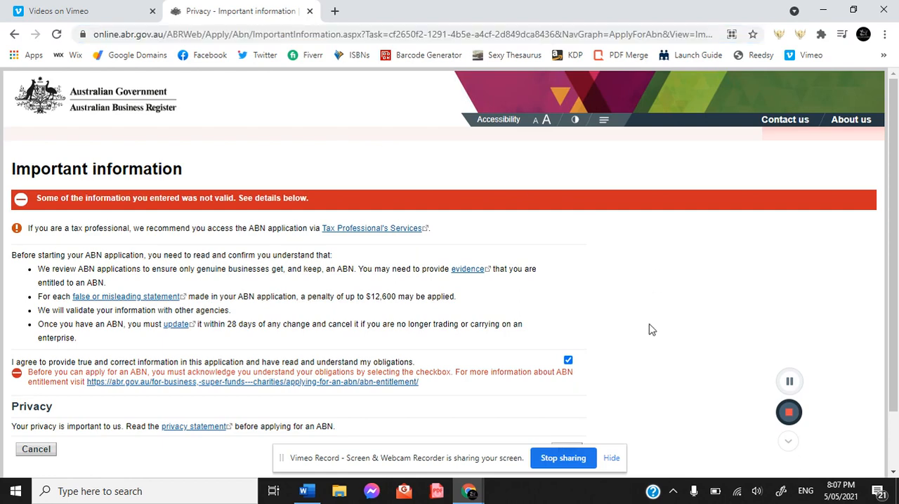
left_click(608, 459)
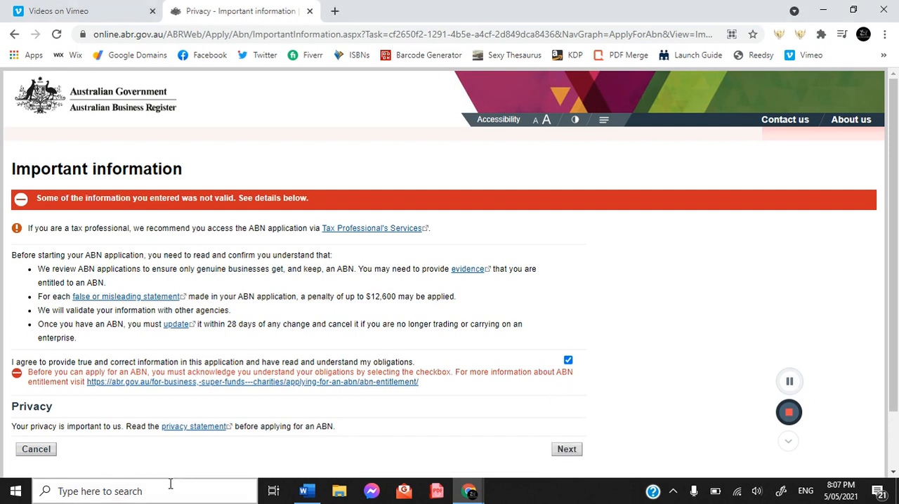
left_click(562, 447)
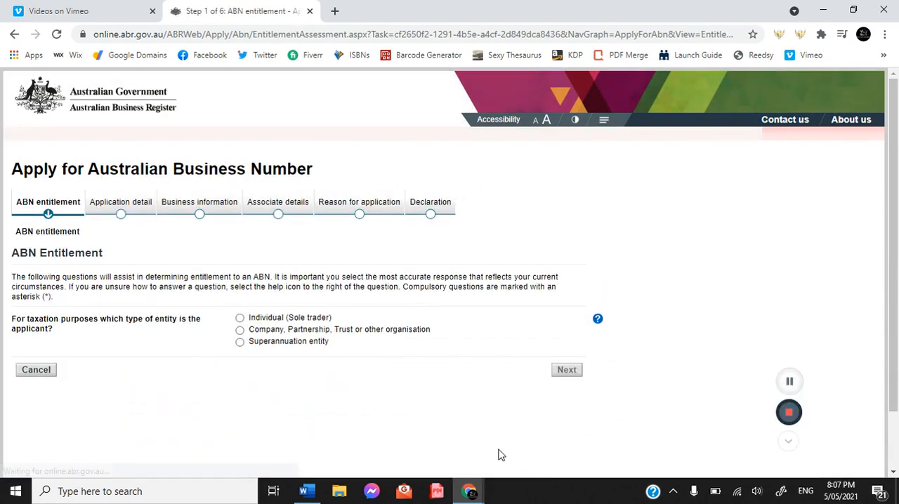
Step: Set the entity type to Individual (Sole trader), answer Yes to Australian activities and having started, and choose "In the form of a business"
left_click(240, 320)
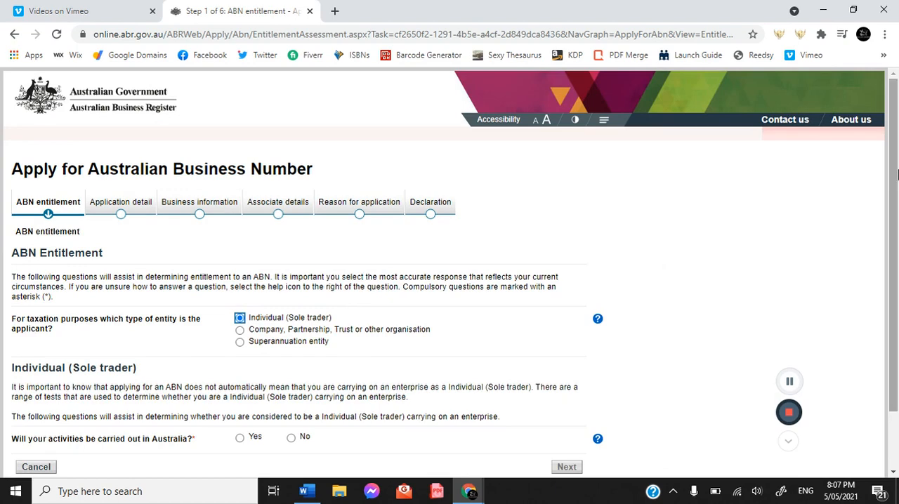
left_click_drag(898, 174, 898, 229)
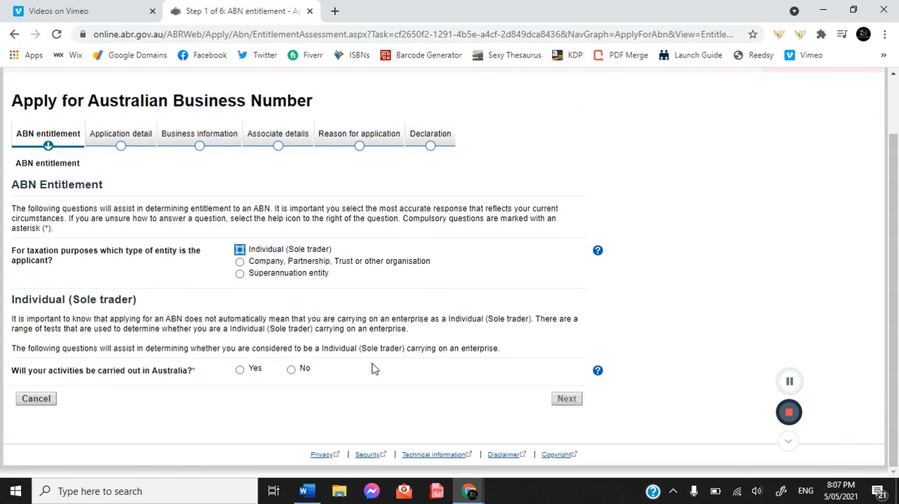
left_click(239, 370)
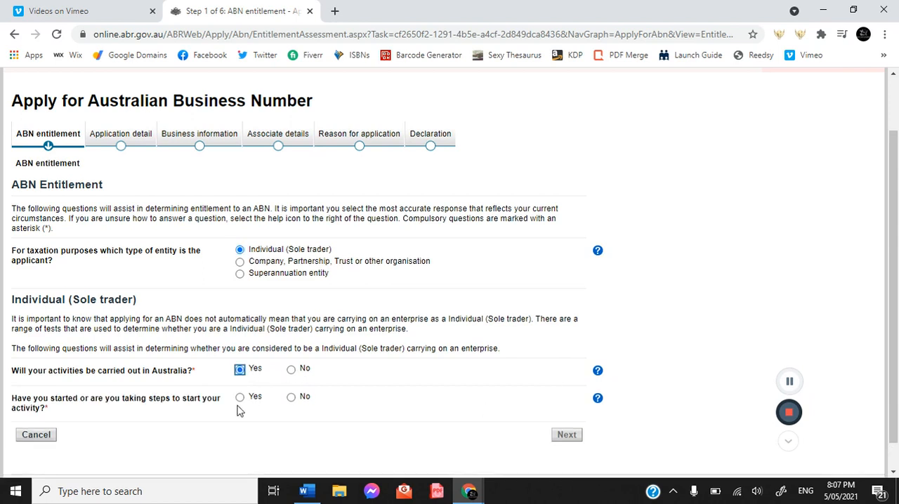
left_click(240, 399)
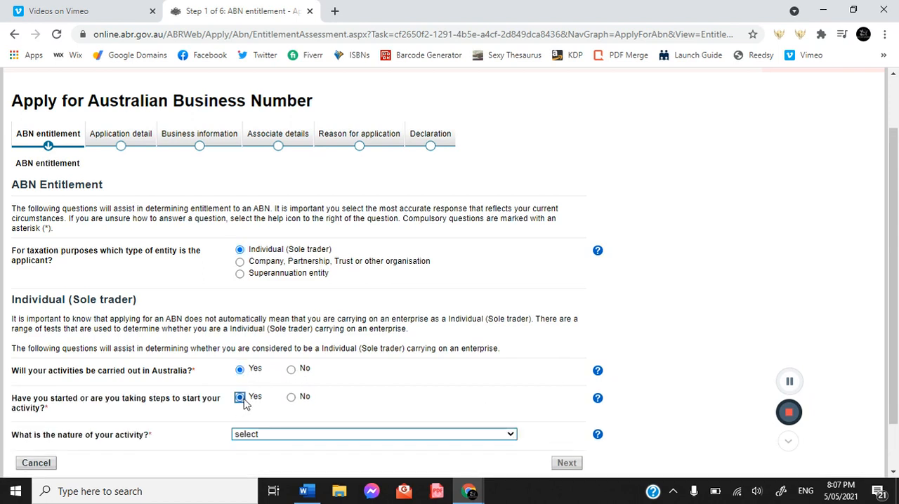
scroll(898, 262, "down", 1)
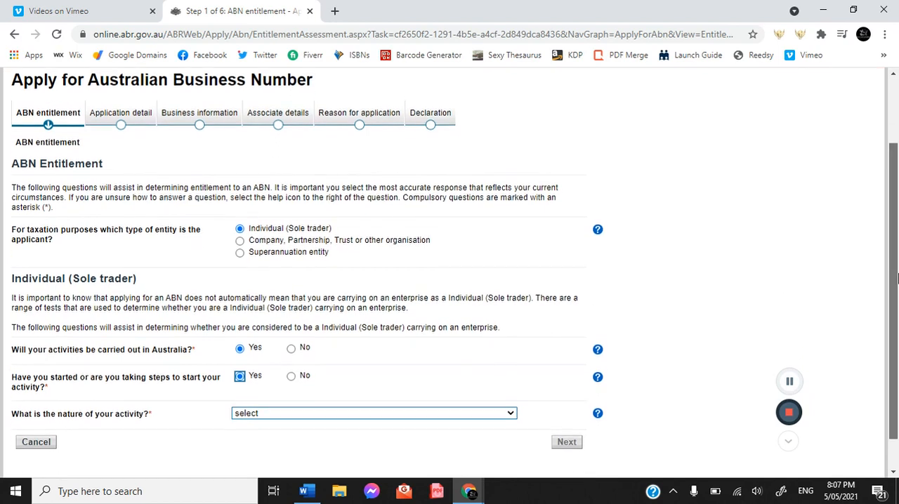
left_click(288, 392)
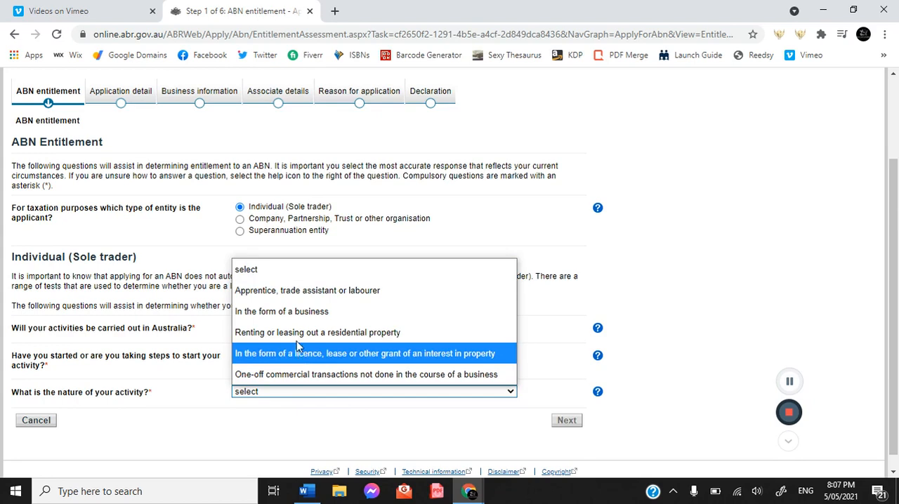
left_click(306, 314)
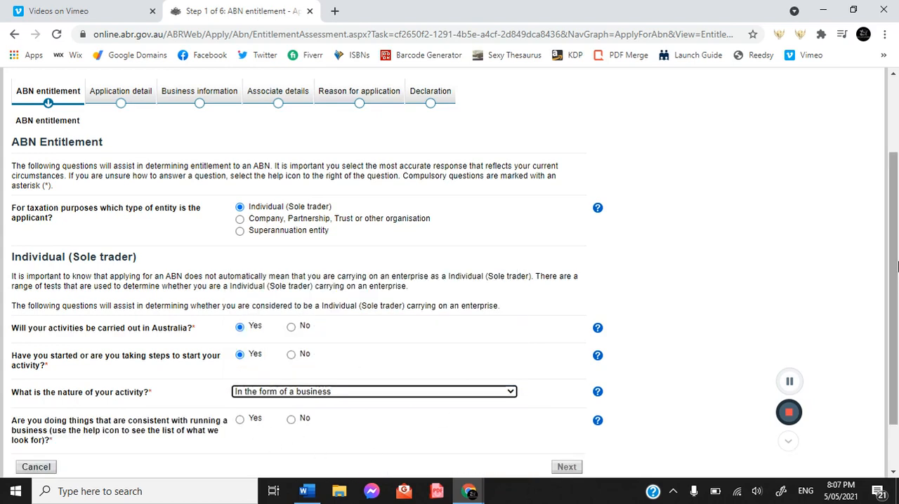
Step: Check the help on business indicators, answer Yes to acting consistently with running a business, and proceed past the entitlement report
scroll(897, 266, "down", 2)
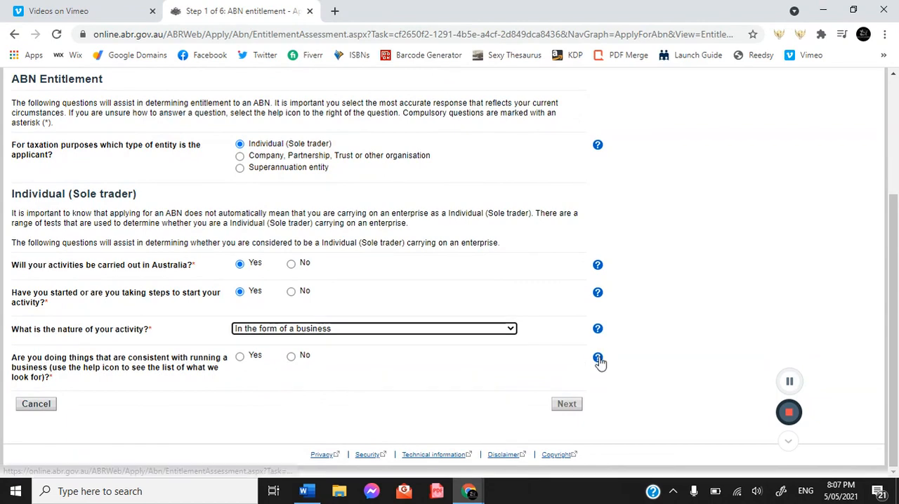
left_click(598, 360)
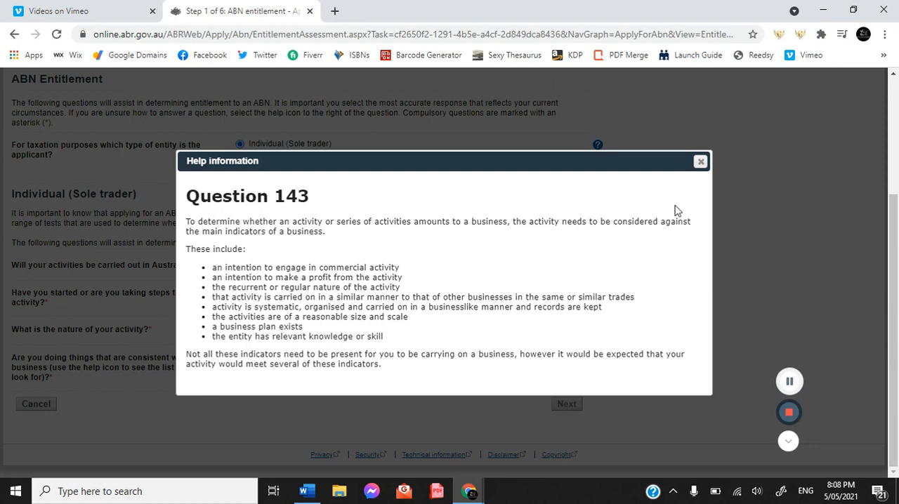
left_click(701, 162)
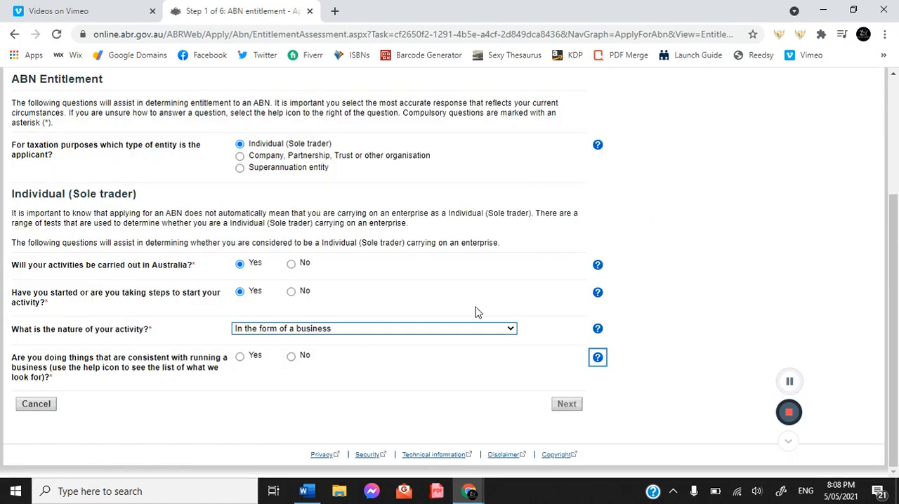
left_click(240, 358)
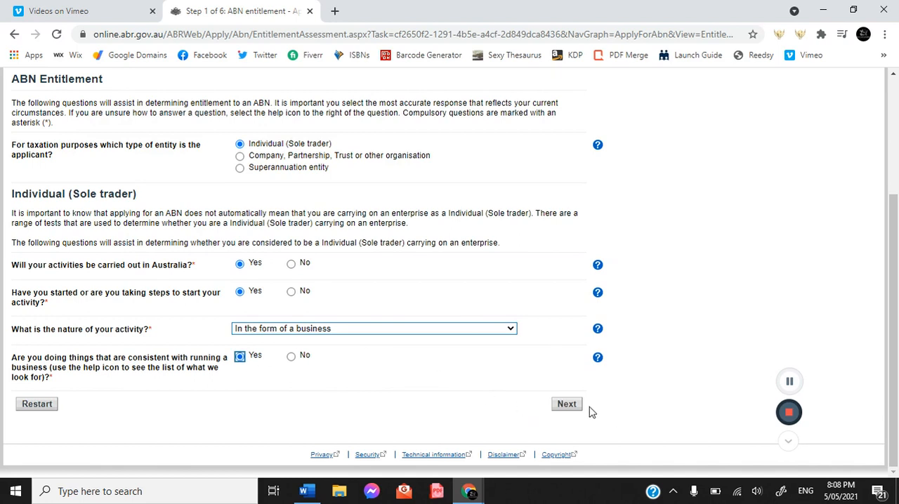
left_click(566, 404)
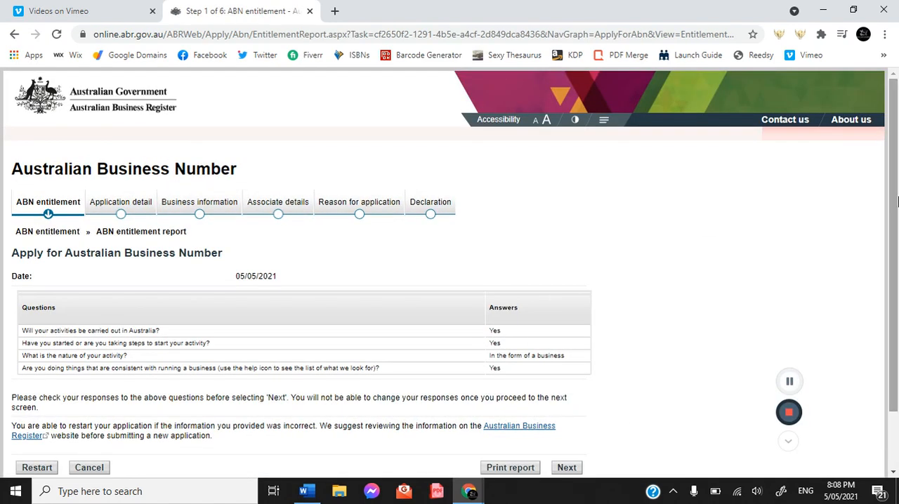
scroll(894, 202, "down", 1)
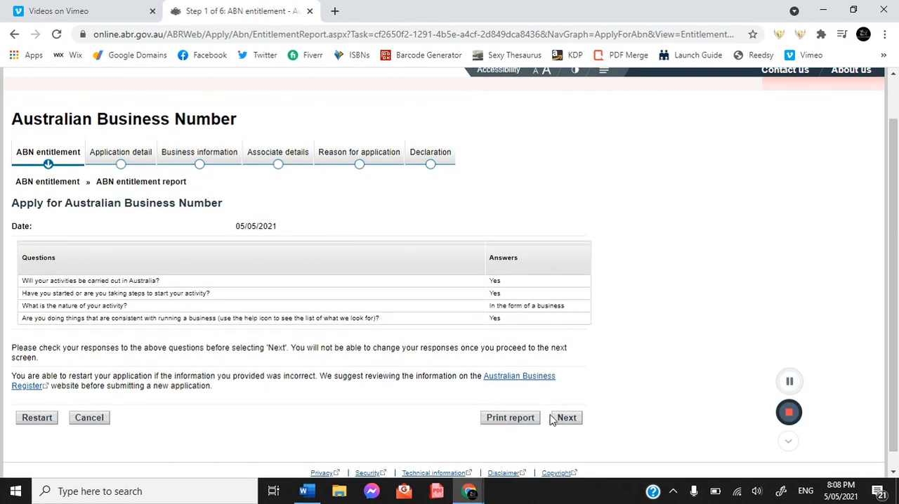
left_click(567, 418)
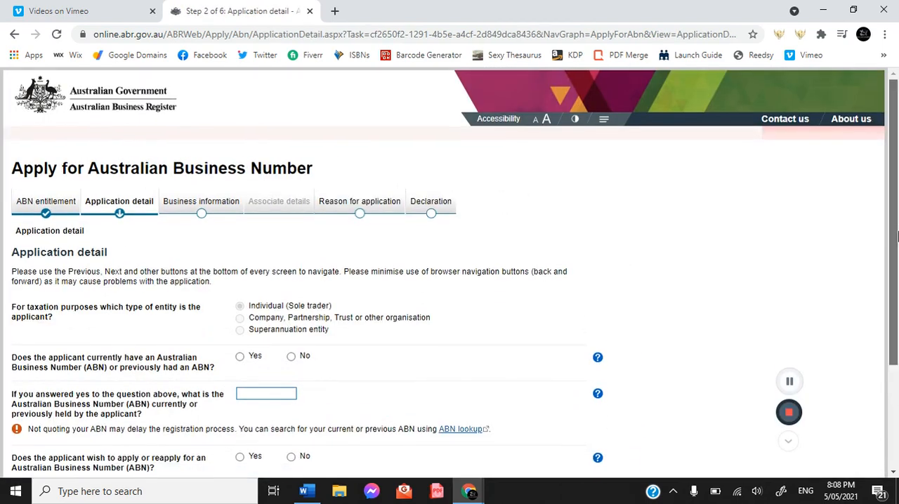
Step: Answer No to a previous ABN, Yes to applying for one, Yes to having a Tax File Number, No to applying for one, and continue
scroll(897, 238, "down", 2)
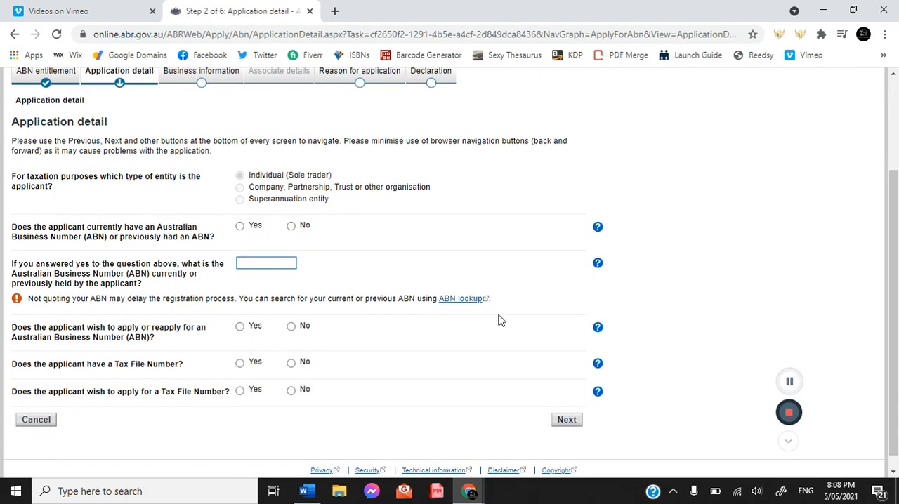
left_click(292, 226)
left_click(239, 328)
left_click(240, 364)
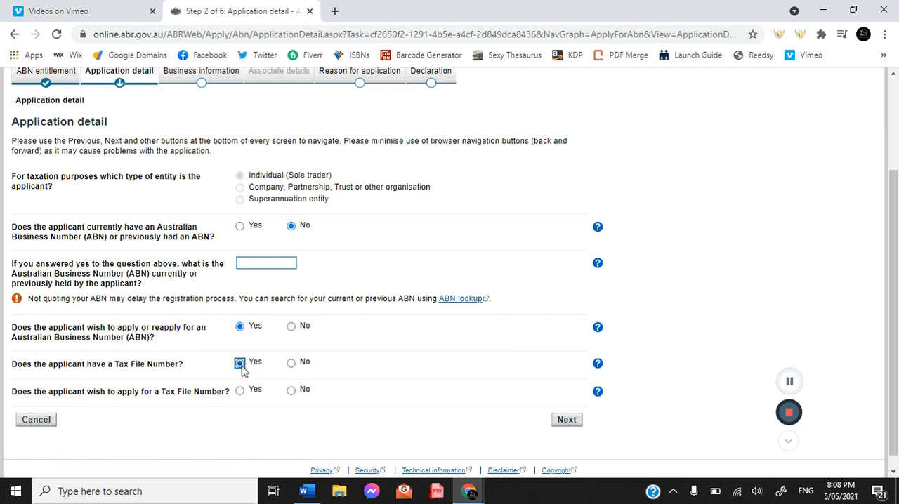
left_click(291, 392)
left_click(560, 421)
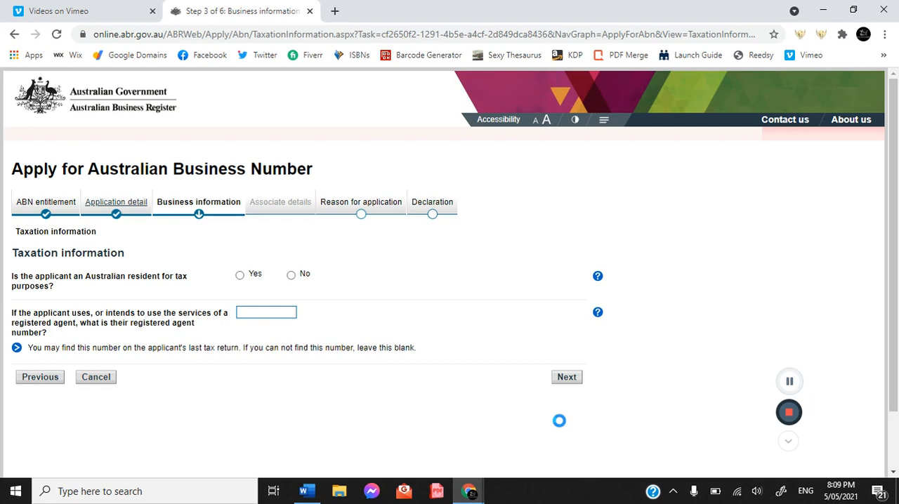
Step: Declare the applicant an Australian resident for tax purposes, leave the agent number blank, and continue to applicant information
left_click(240, 277)
left_click(559, 379)
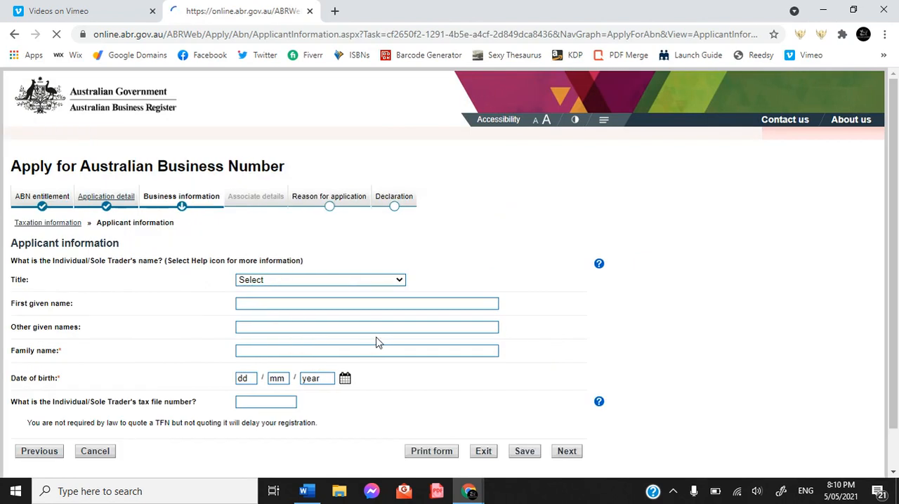
Step: Set the sole trader's title to Ms and enter the first given name and family name
left_click(371, 300)
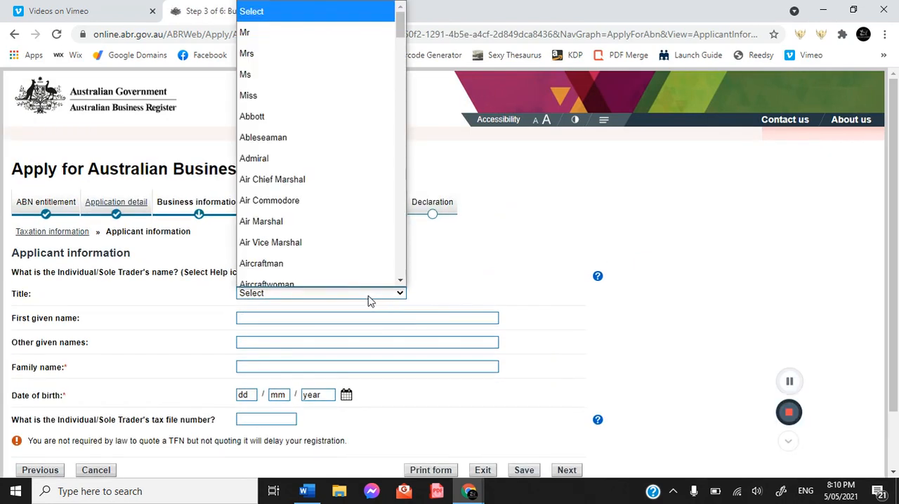
scroll(321, 248, "down", 1)
scroll(323, 17, "up", 1)
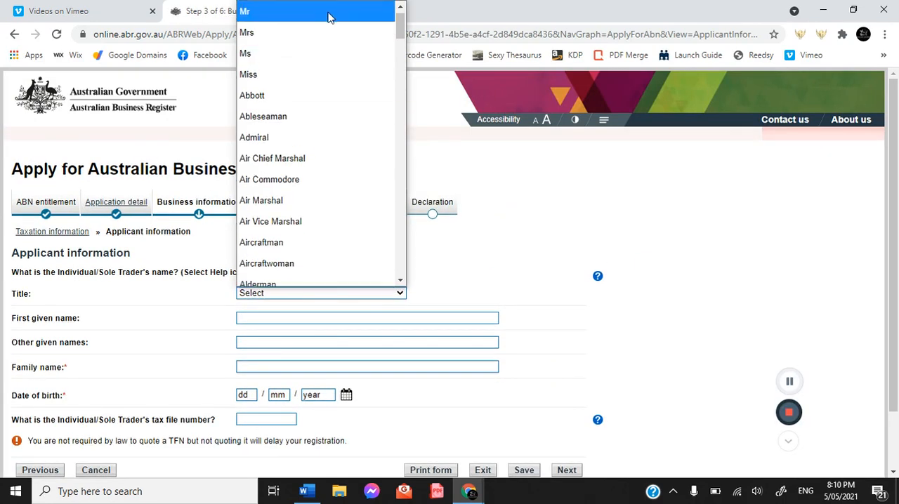
left_click(313, 55)
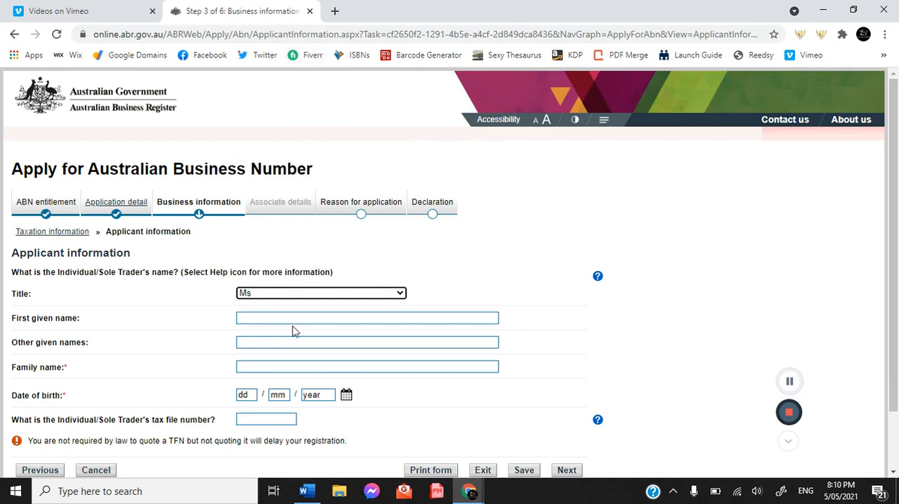
left_click(300, 319)
key("Tab")
key("Tab")
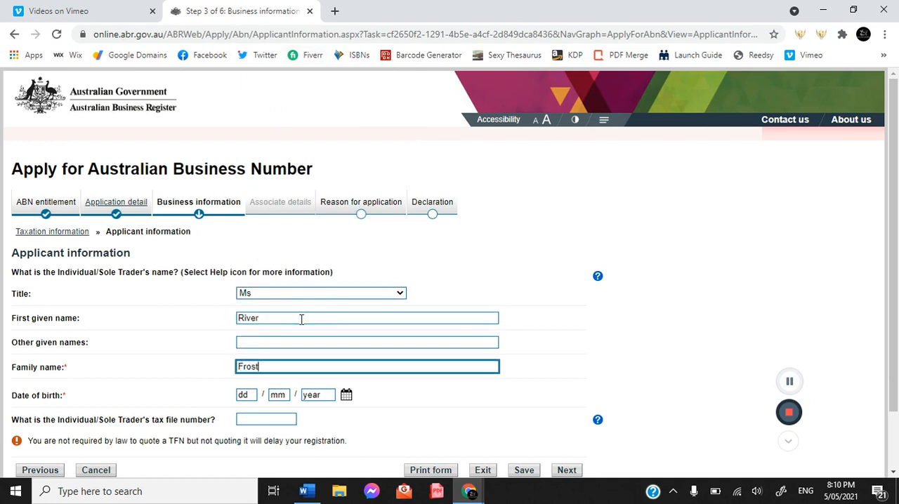
Step: Fill in the day, month and year of the sole trader's date of birth
left_click(252, 397)
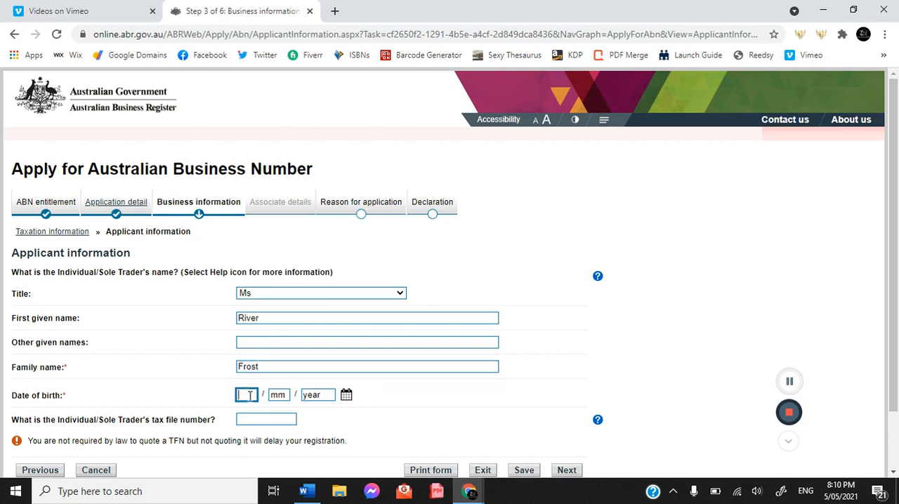
left_click(279, 395)
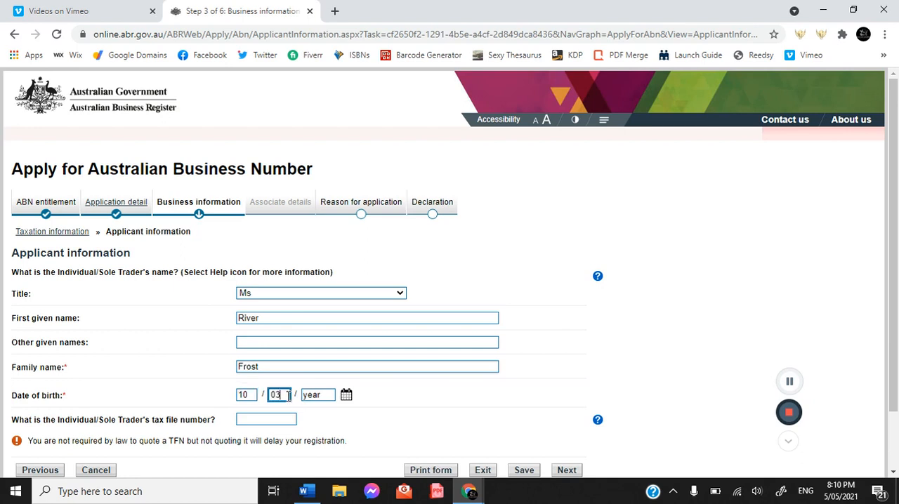
left_click(312, 396)
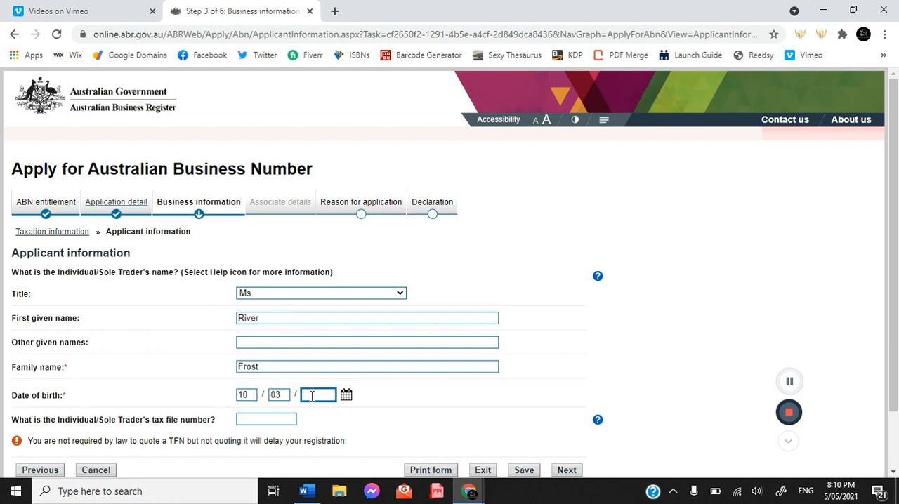
Step: Enter the sole trader's tax file number and try to continue to the business activity details
left_click(267, 418)
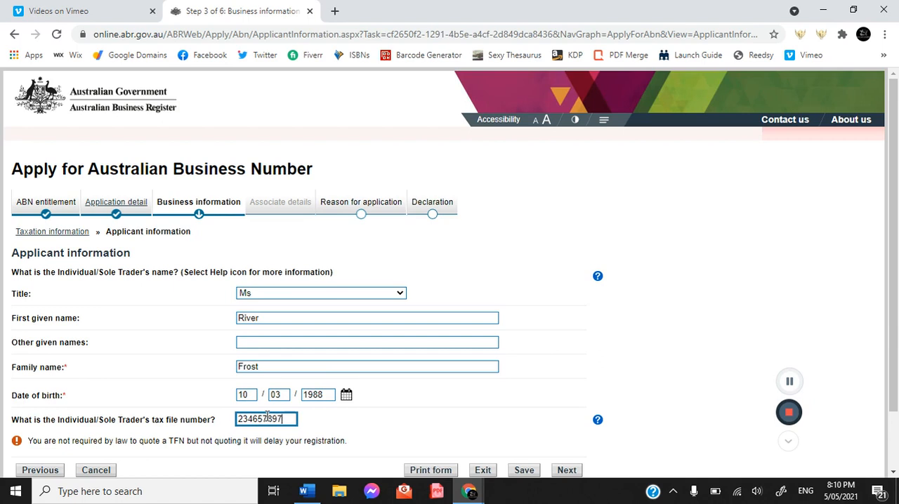
left_click_drag(898, 220, 895, 295)
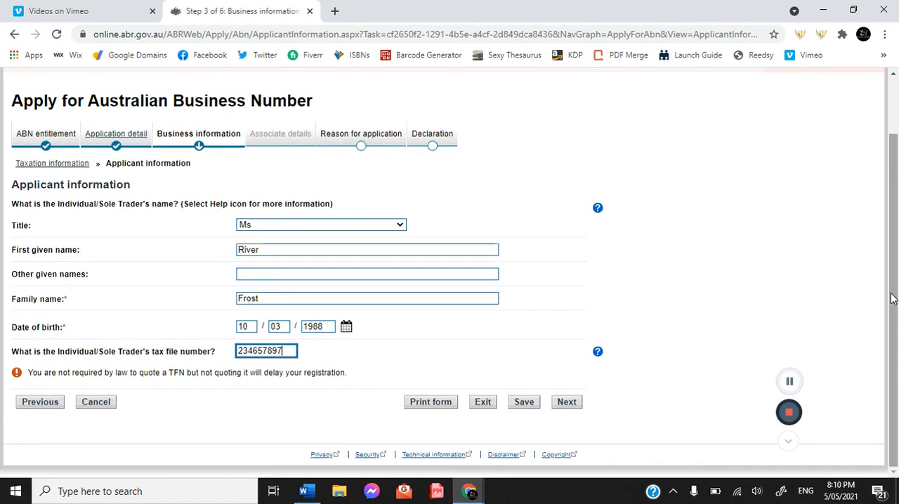
left_click(567, 402)
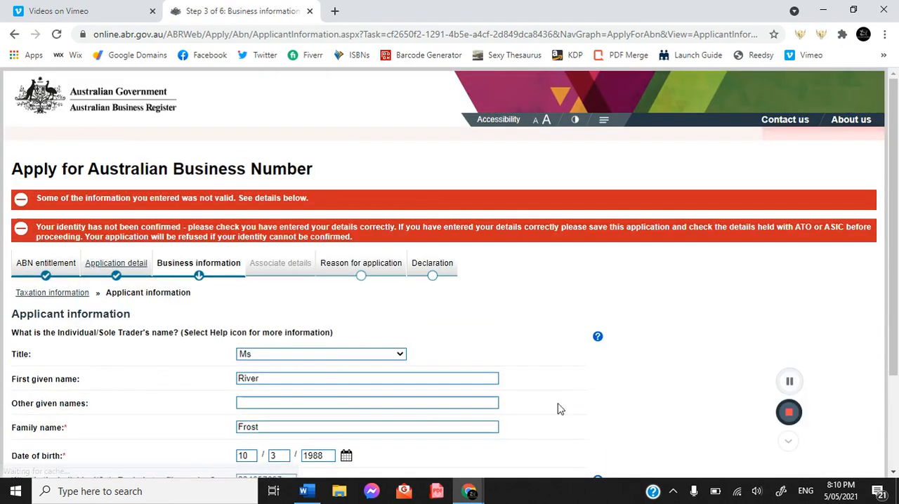
Step: Clear the tax file number so it is left blank, and continue to the business activity details
left_click_drag(894, 166, 894, 251)
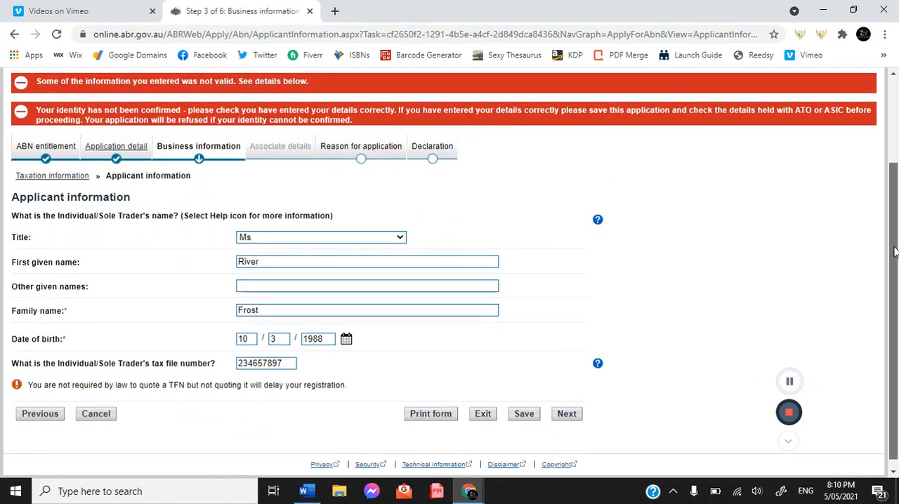
scroll(894, 251, "down", 1)
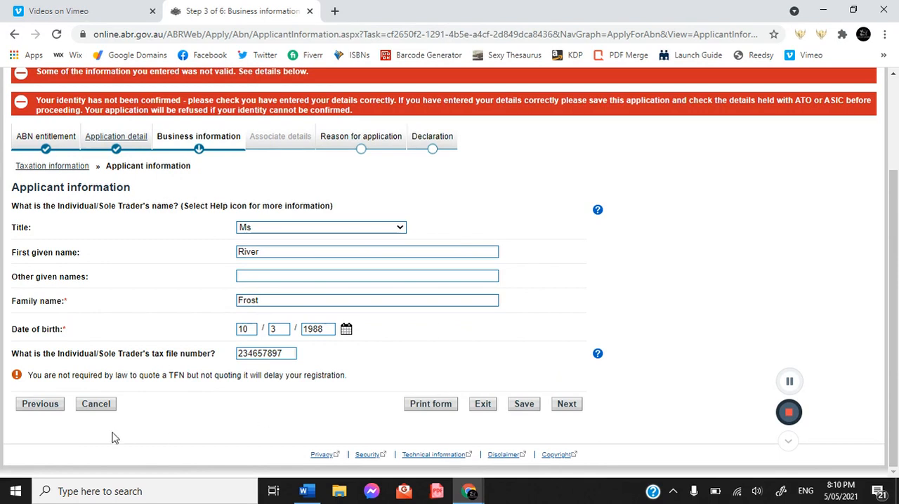
left_click_drag(290, 357, 202, 362)
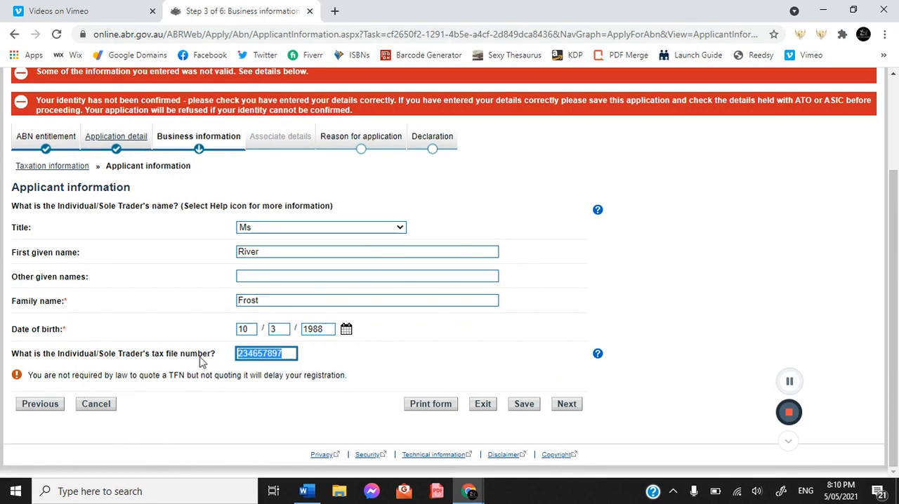
key("BackSpace")
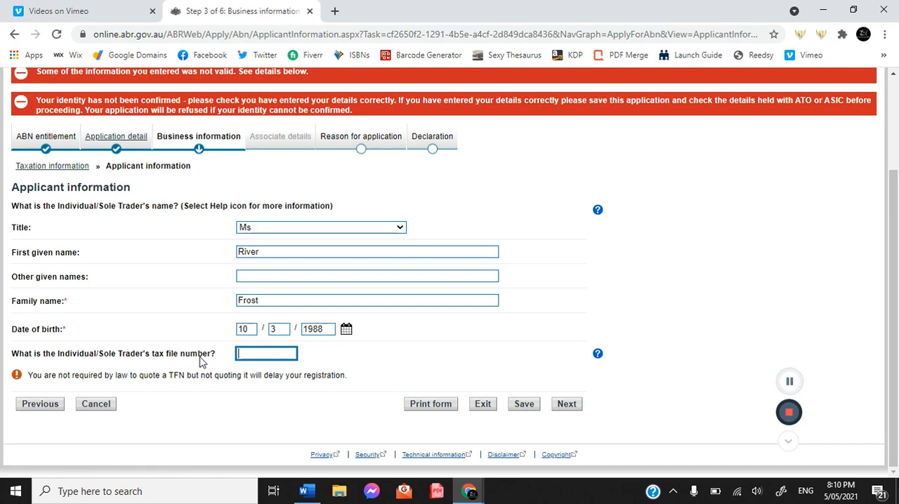
left_click(566, 404)
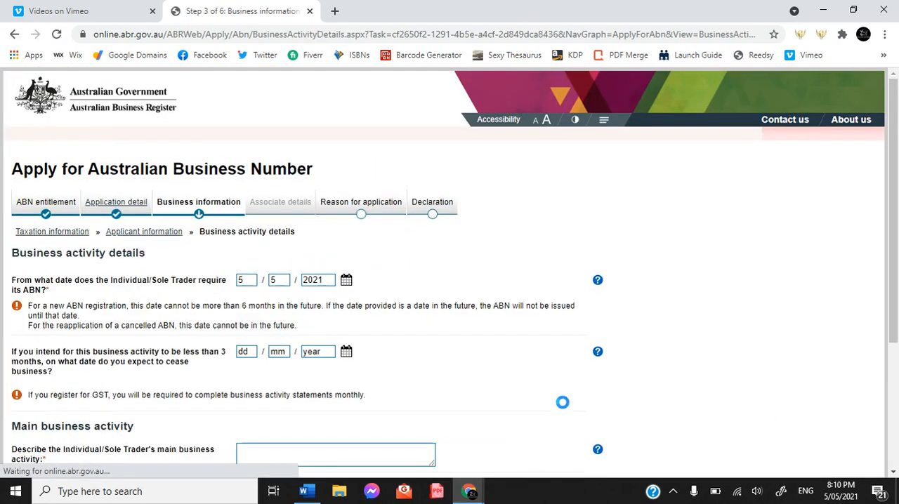
Step: Describe the sole trader's main business activity as Publishing
left_click_drag(897, 160, 897, 242)
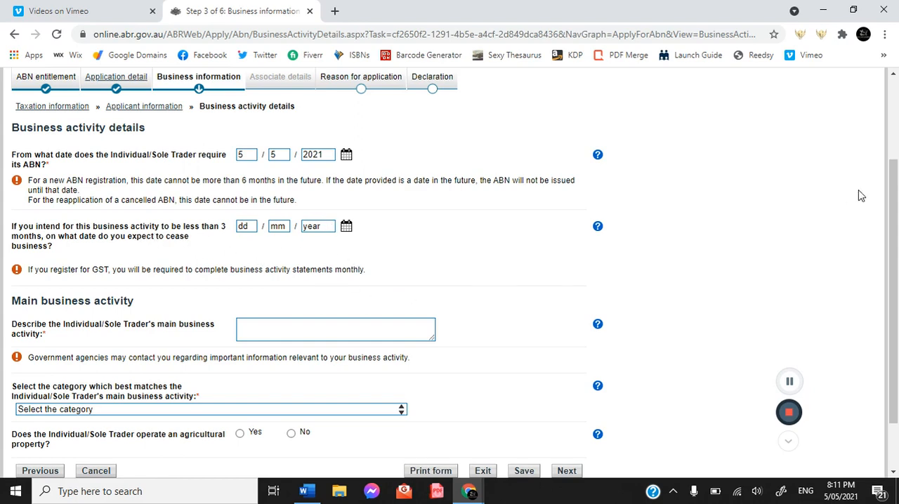
left_click_drag(895, 197, 896, 242)
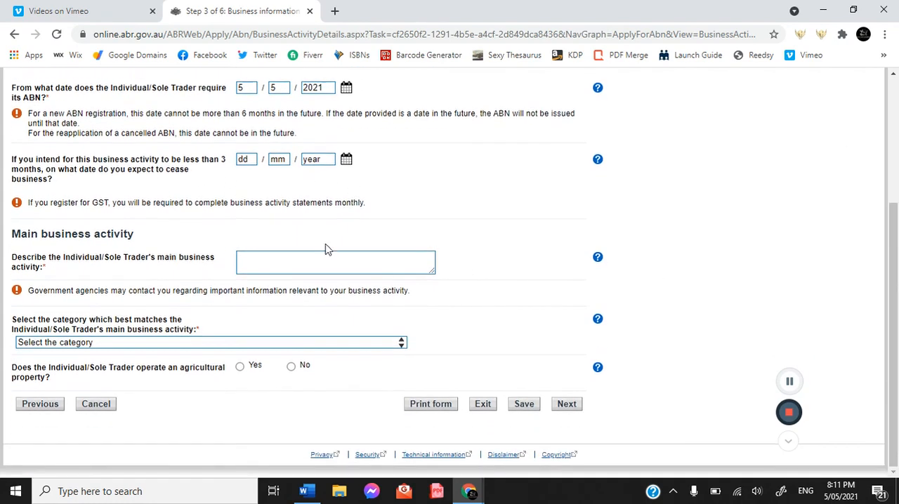
left_click(306, 258)
type("Publusishing")
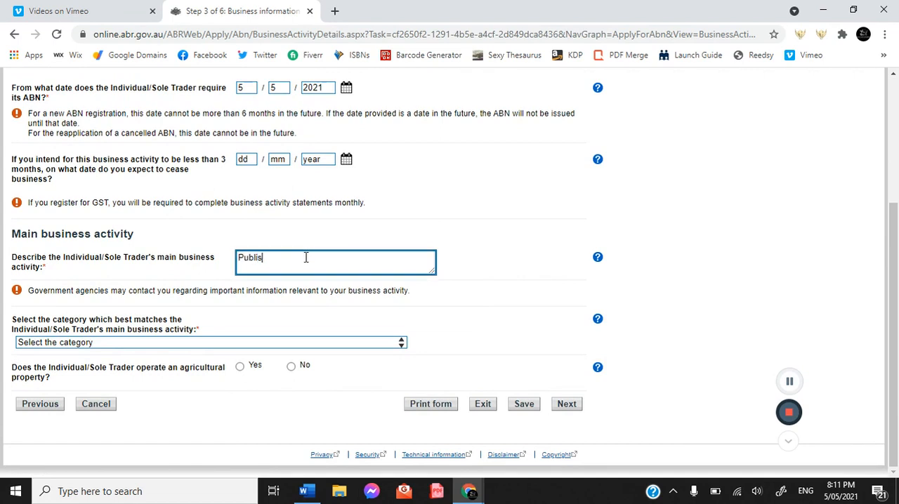
Step: Select the Internet publishing category that includes periodicals, magazines and books, answer No to operating an agricultural property, and continue
left_click(248, 342)
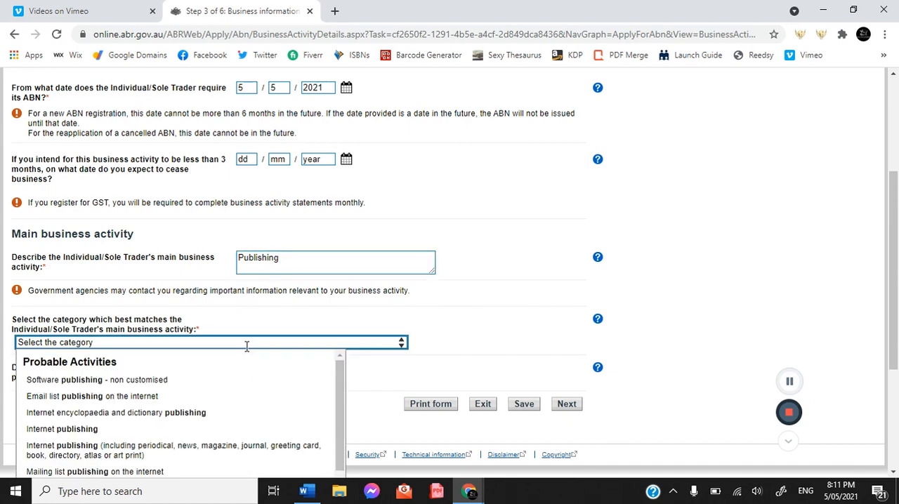
left_click(161, 458)
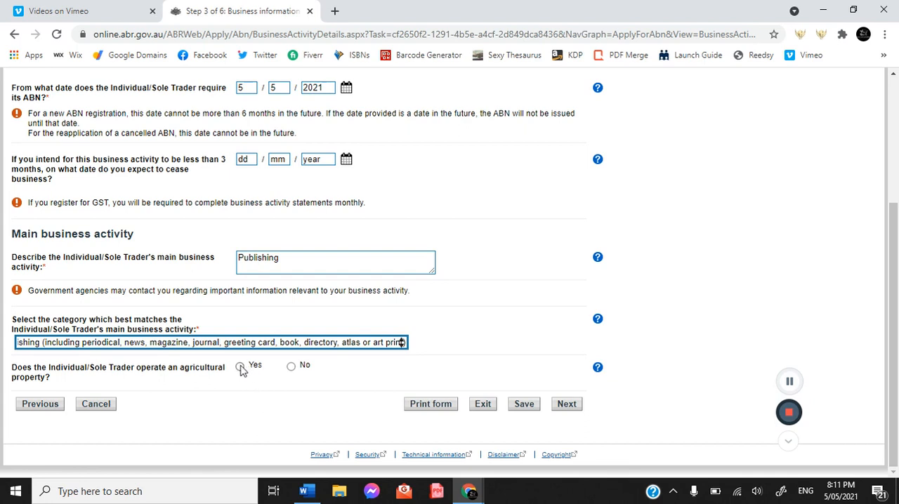
left_click(291, 366)
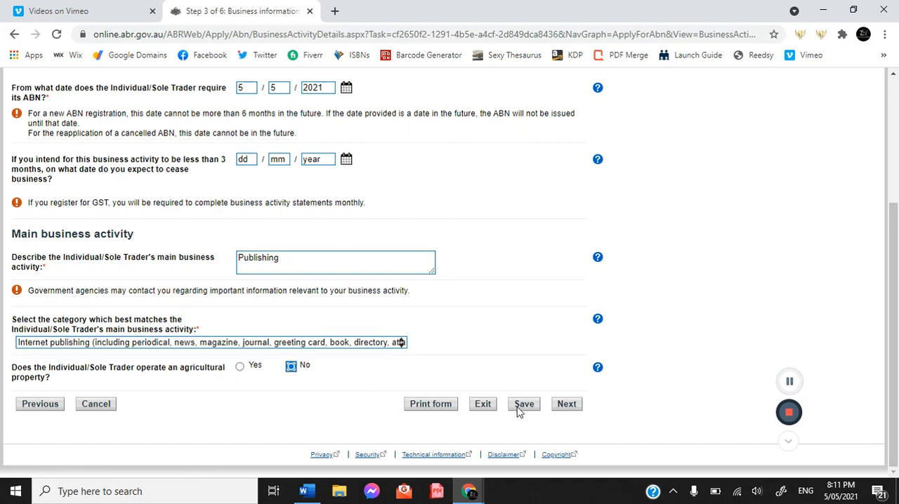
left_click(567, 404)
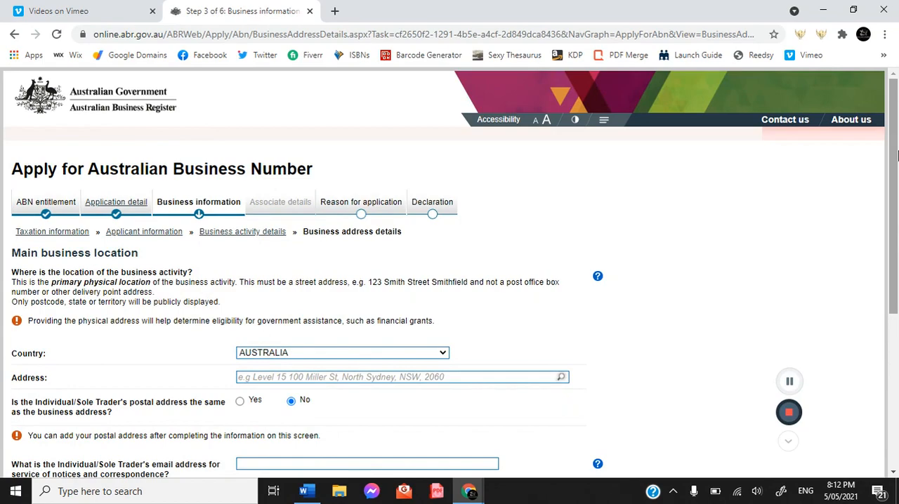
Step: Look up the main business location's street address and fill it in from the matching Newcastle suggestion
left_click_drag(897, 156, 894, 260)
left_click(306, 279)
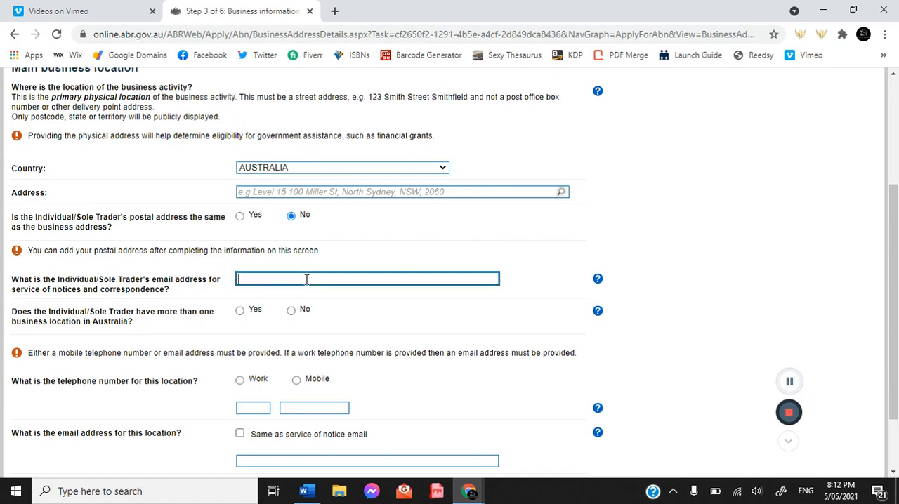
left_click(304, 192)
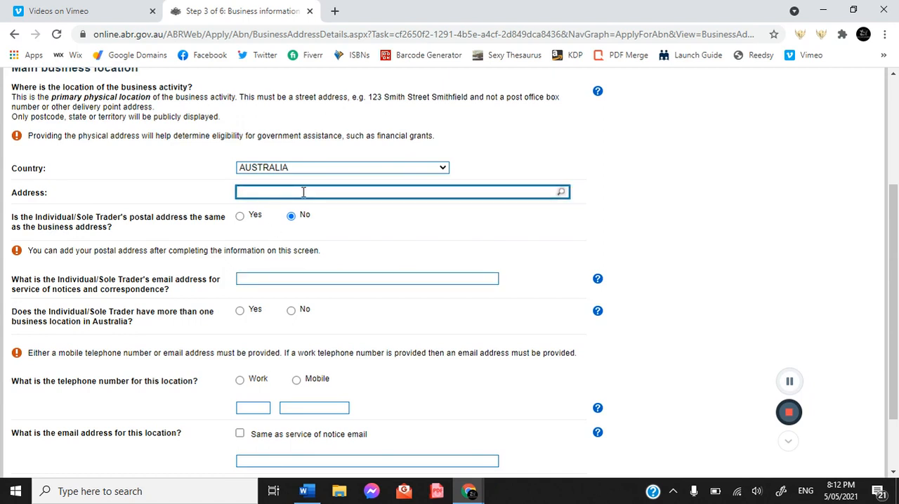
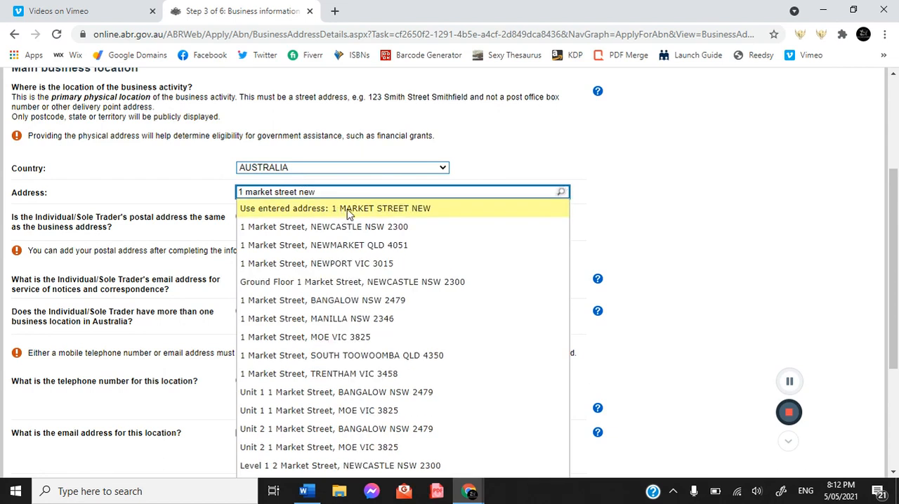
left_click(353, 228)
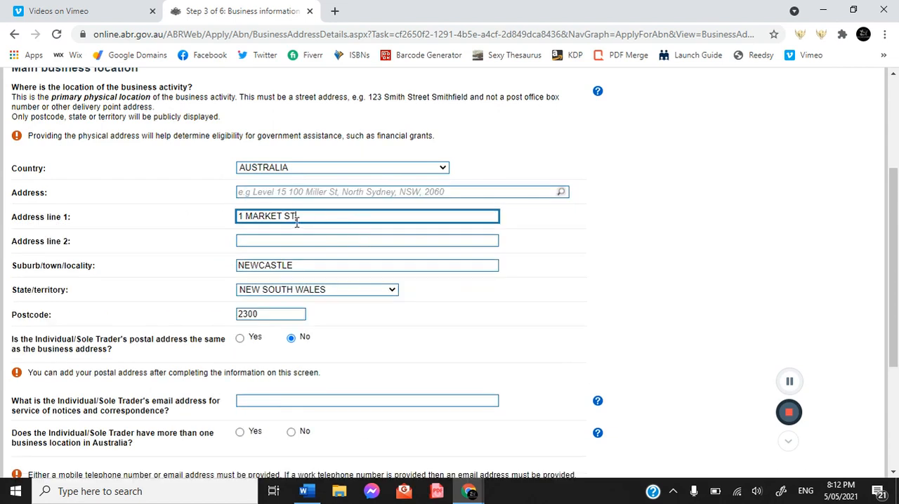
Step: Enter the email address for service of notices and answer No to having more than one business location in Australia
left_click(316, 399)
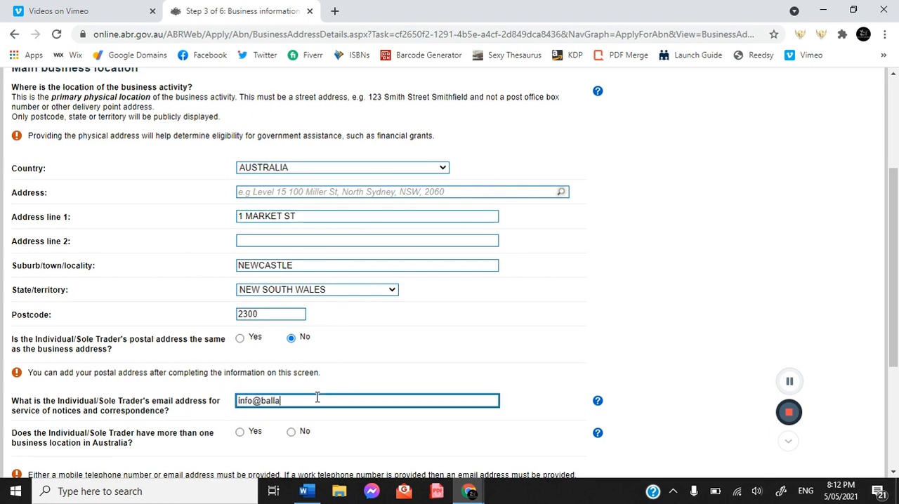
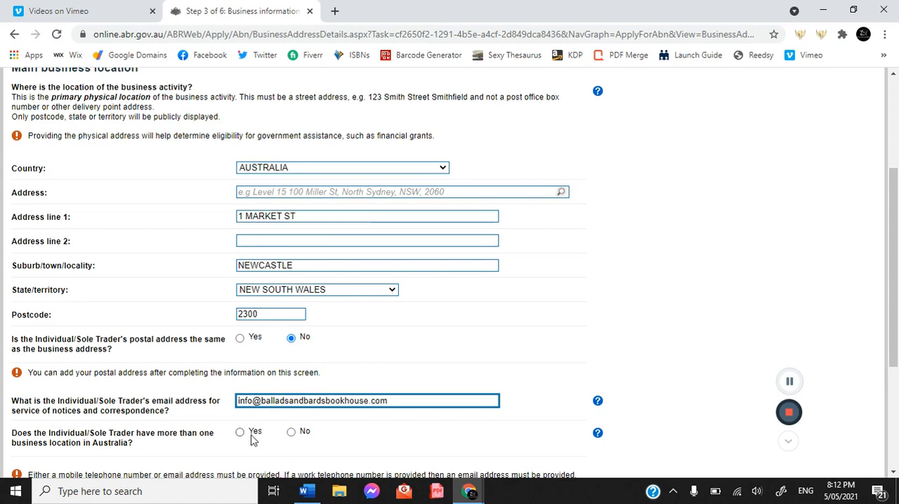
left_click(290, 432)
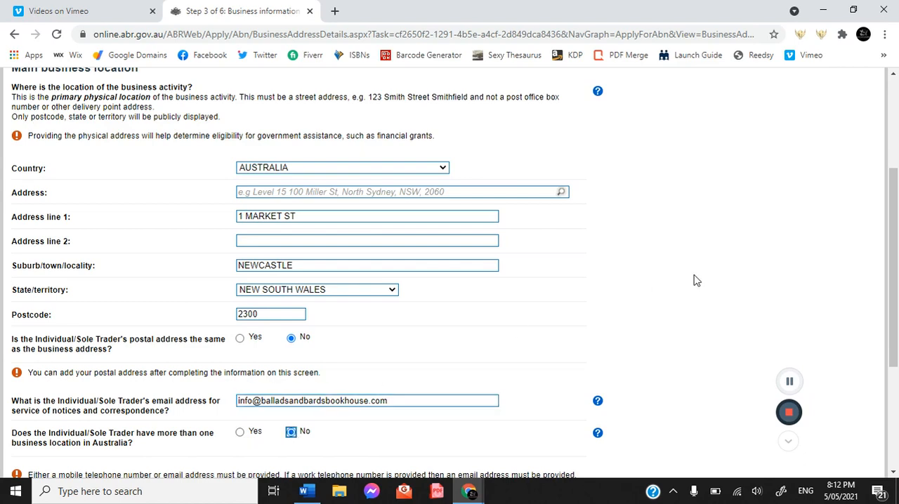
Step: Enter a Work telephone number with area code for the location, reuse the service of notice email, and submit the address details
left_click_drag(894, 220, 871, 327)
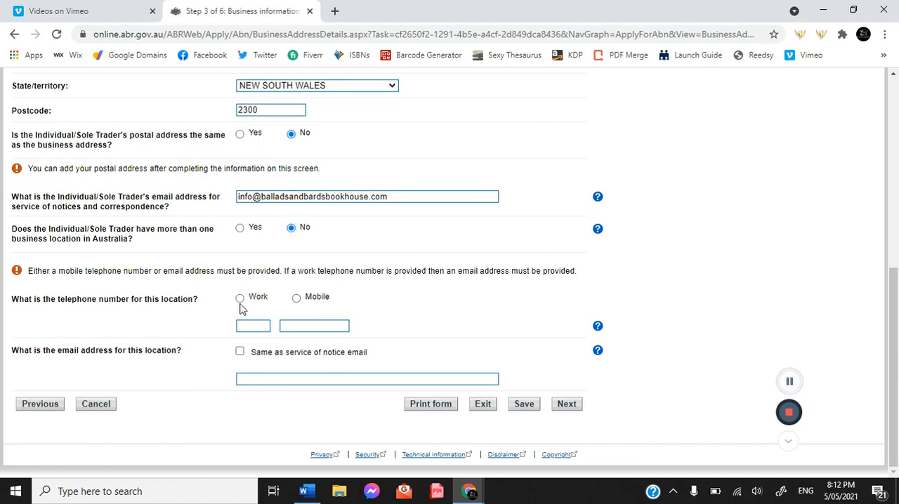
left_click(298, 299)
left_click(240, 298)
left_click(265, 327)
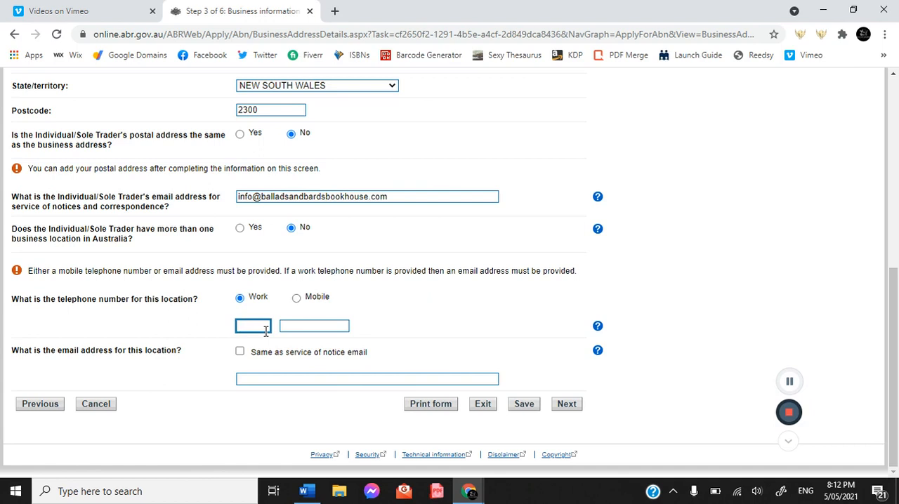
left_click(297, 327)
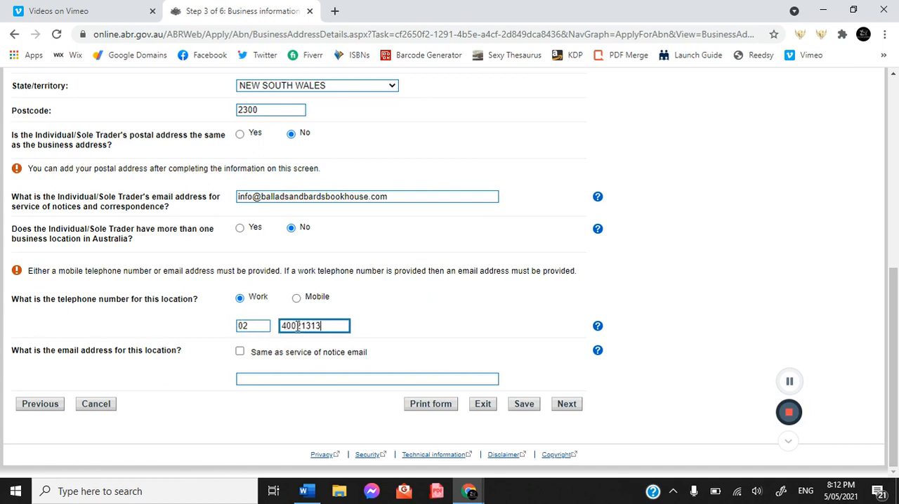
left_click(240, 351)
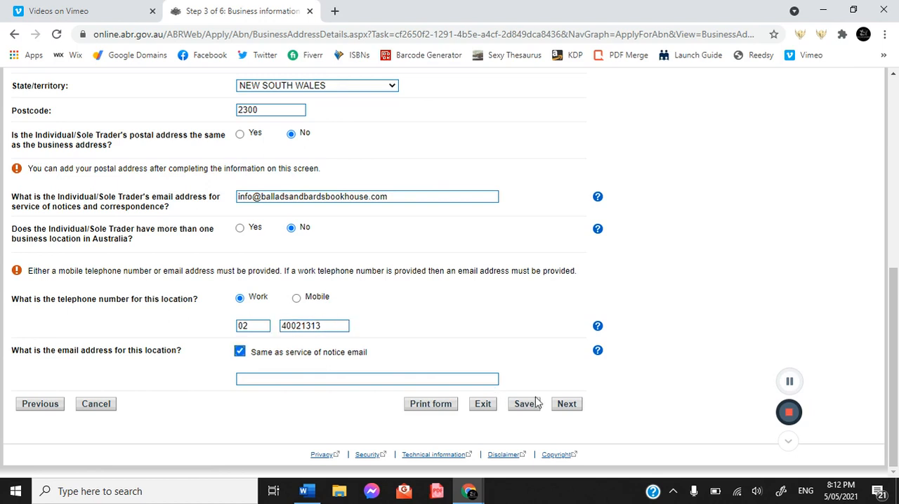
left_click(567, 404)
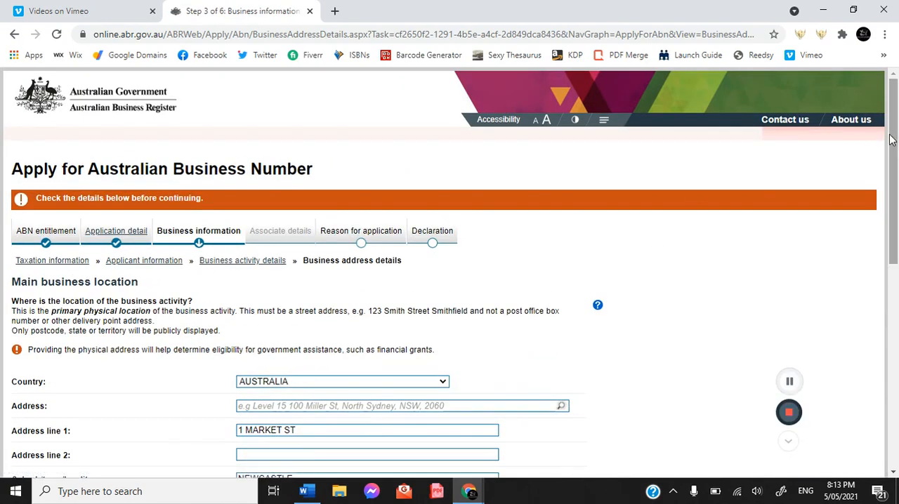
Step: Replace the general mailbox name in the email for service of notices with the sole trader's own name, and resubmit the business address details until accepted
left_click_drag(895, 144, 895, 283)
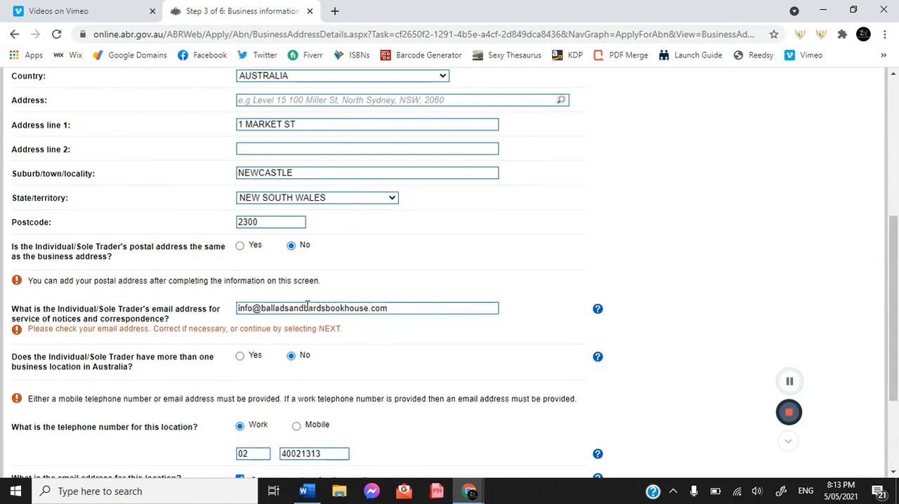
double_click(255, 310)
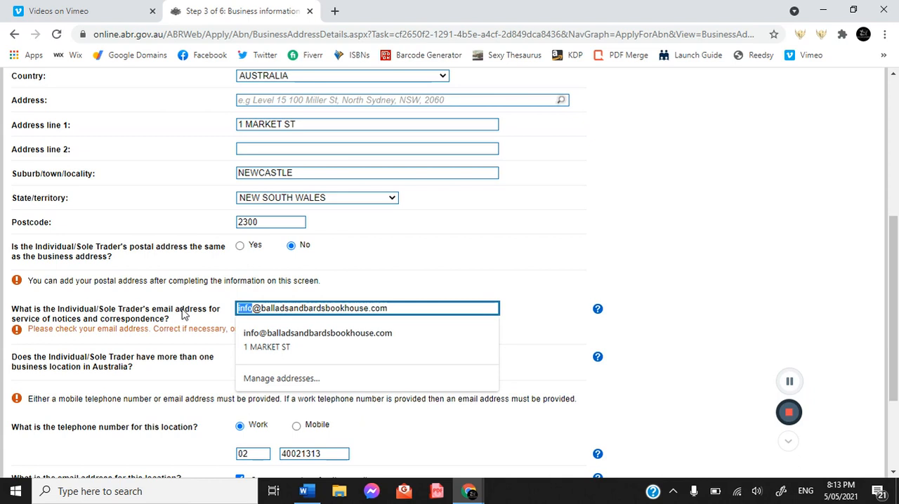
key("BackSpace")
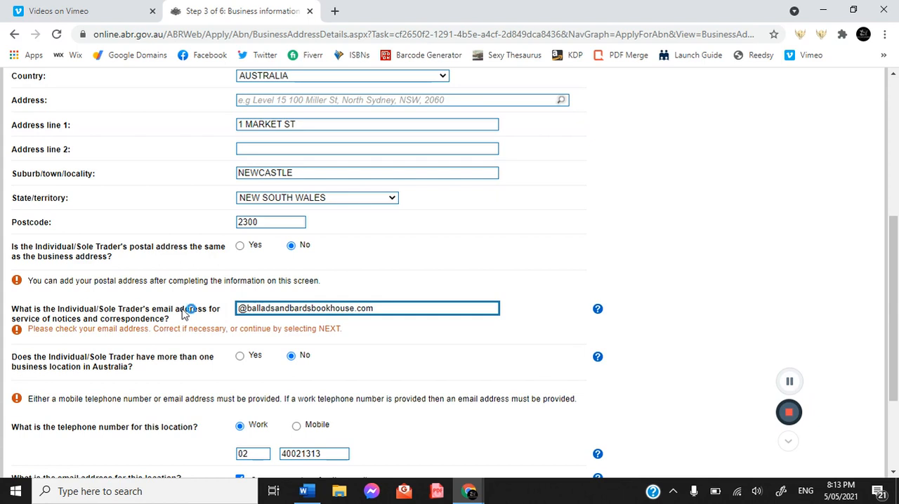
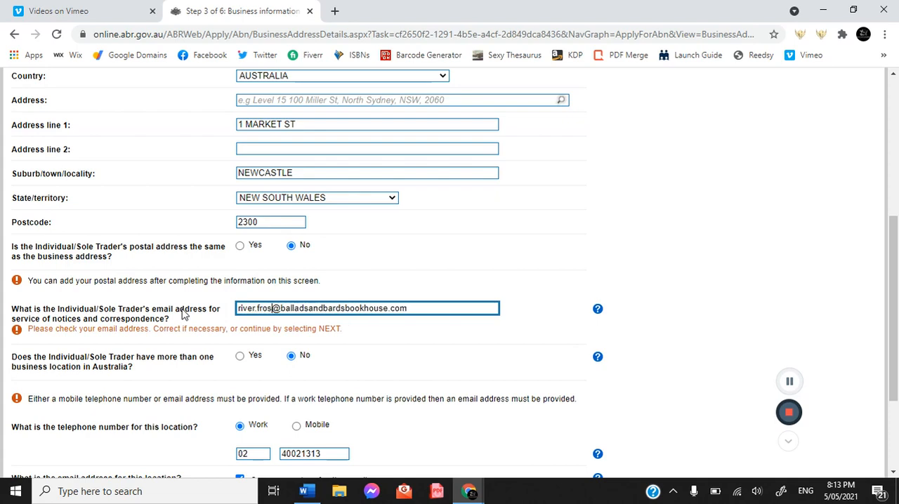
left_click_drag(894, 309, 894, 376)
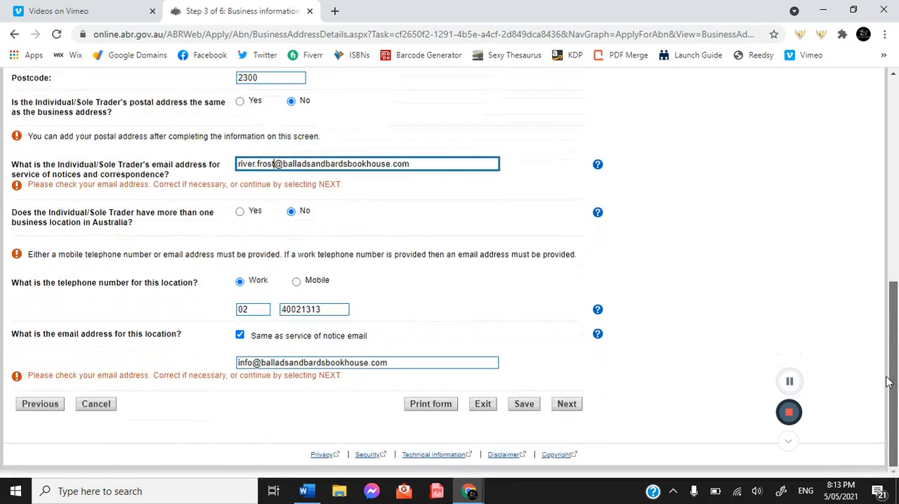
left_click(568, 404)
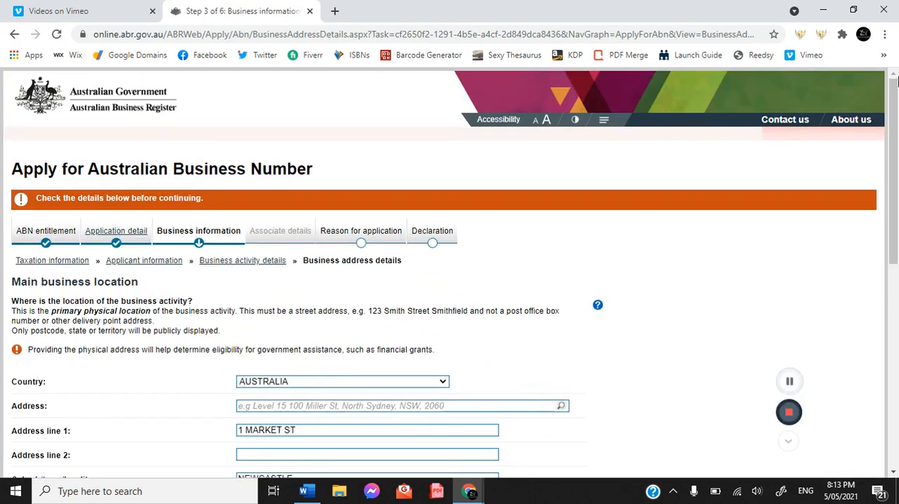
left_click_drag(898, 202, 898, 406)
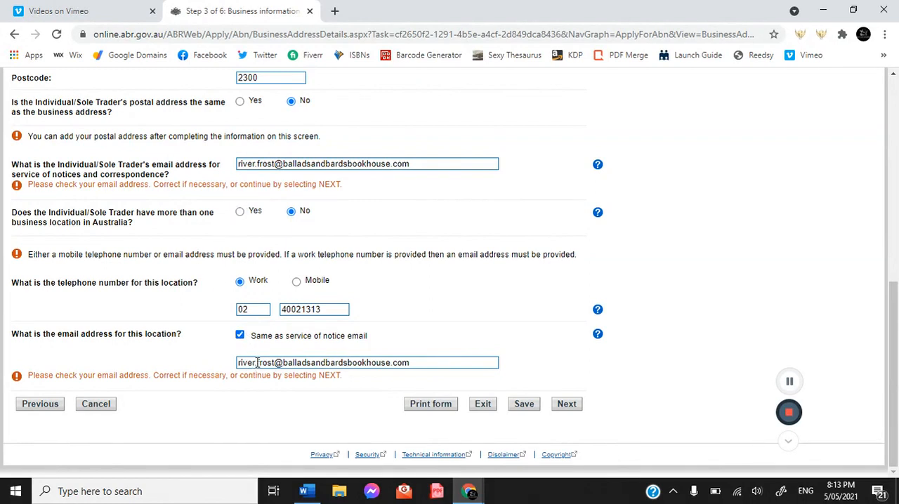
left_click(567, 404)
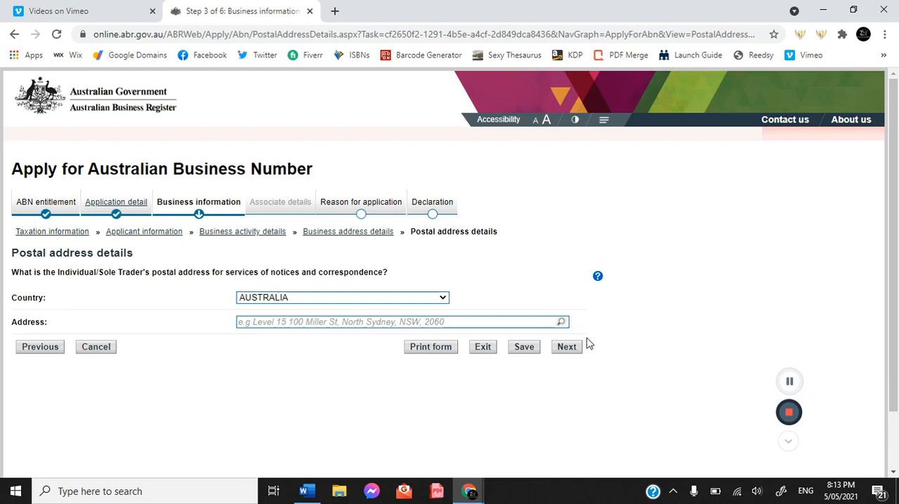
Step: Look up the sole trader's postal street address, fill it in from the matching Newcastle suggestion, and continue to the contact details
left_click(302, 324)
left_click(294, 349)
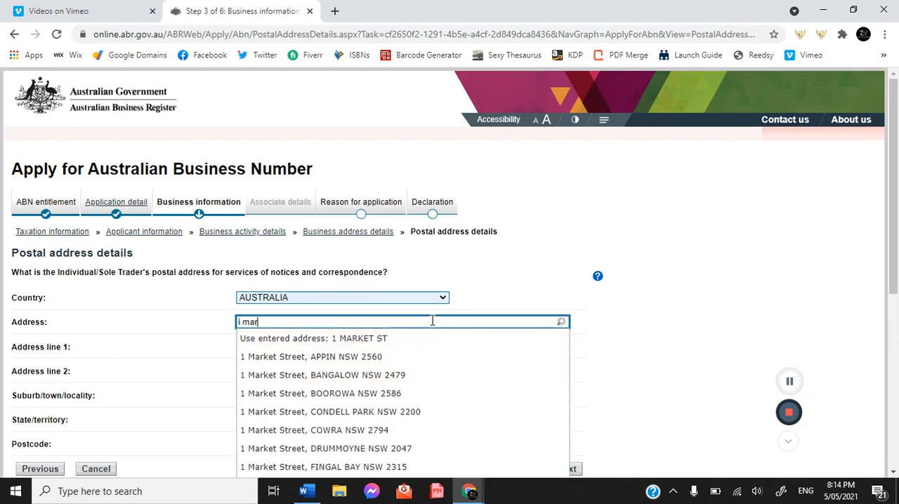
key("BackSpace")
key("BackSpace")
key("BackSpace")
key("BackSpace")
key("BackSpace")
key("BackSpace")
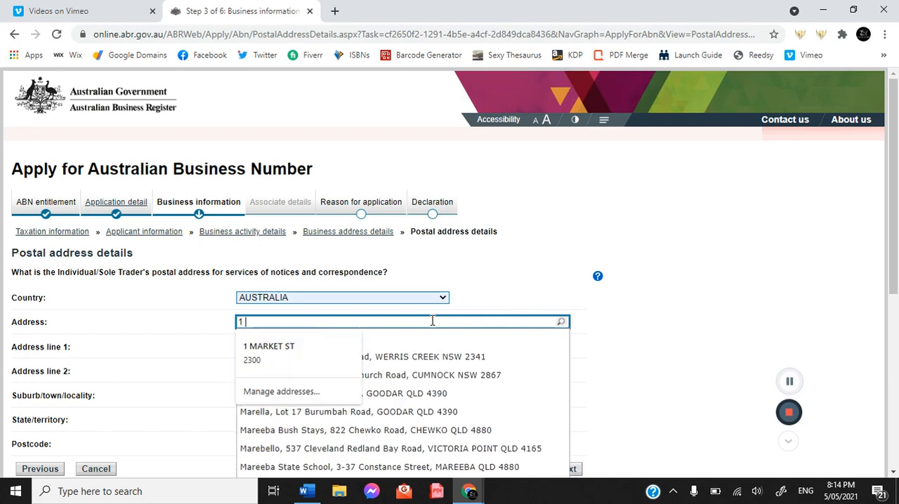
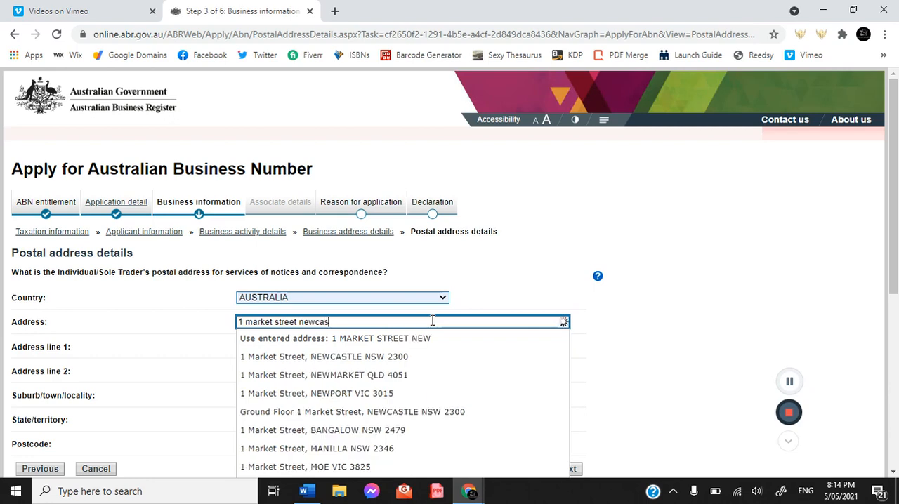
left_click(369, 359)
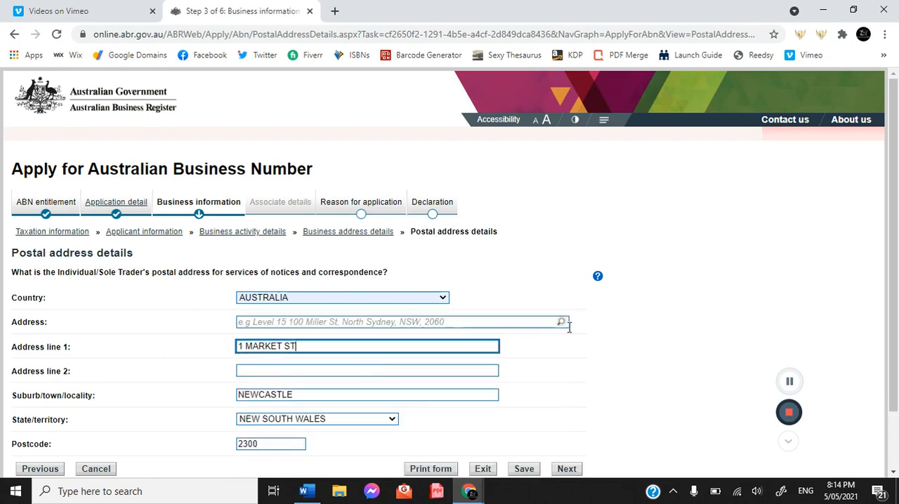
scroll(897, 177, "down", 1)
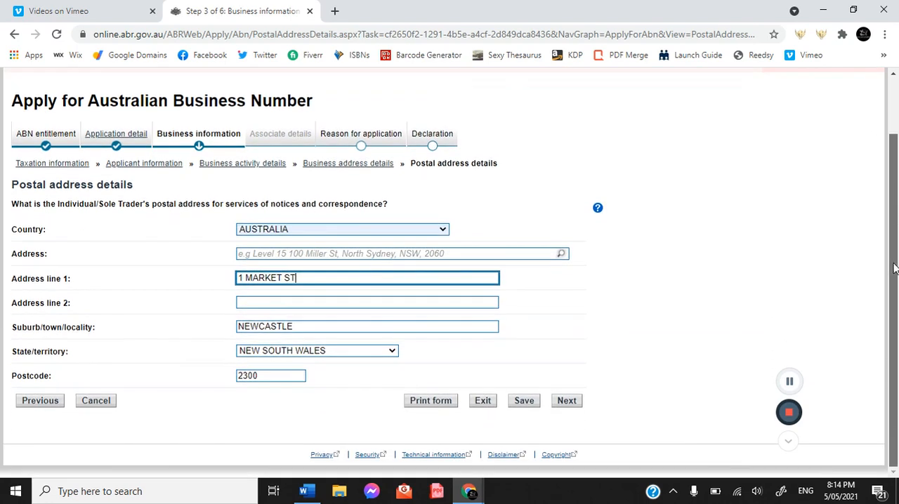
left_click(566, 401)
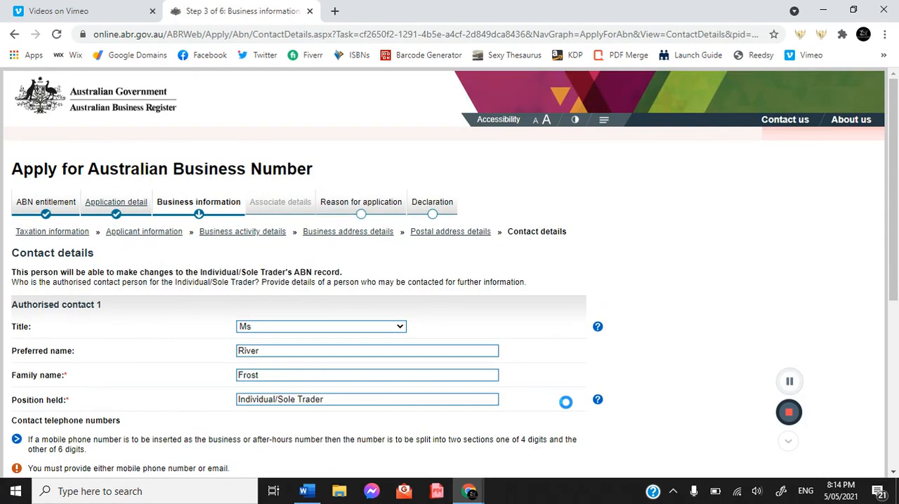
Step: Enter the authorised contact's email address, keeping English and no additional contacts, and submit the contact details
left_click_drag(896, 167, 896, 350)
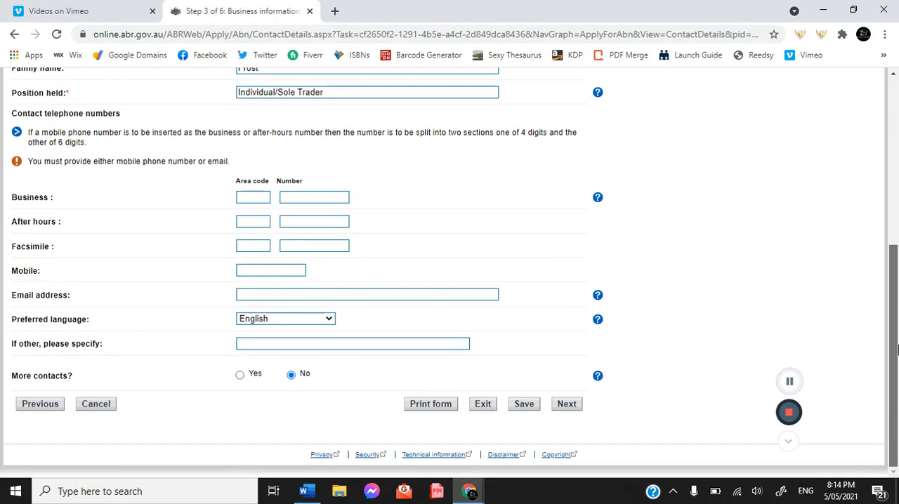
left_click(262, 295)
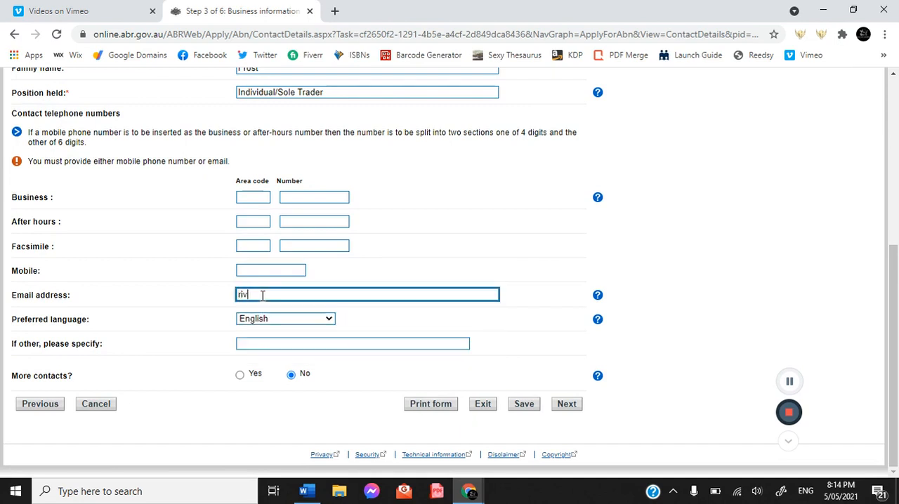
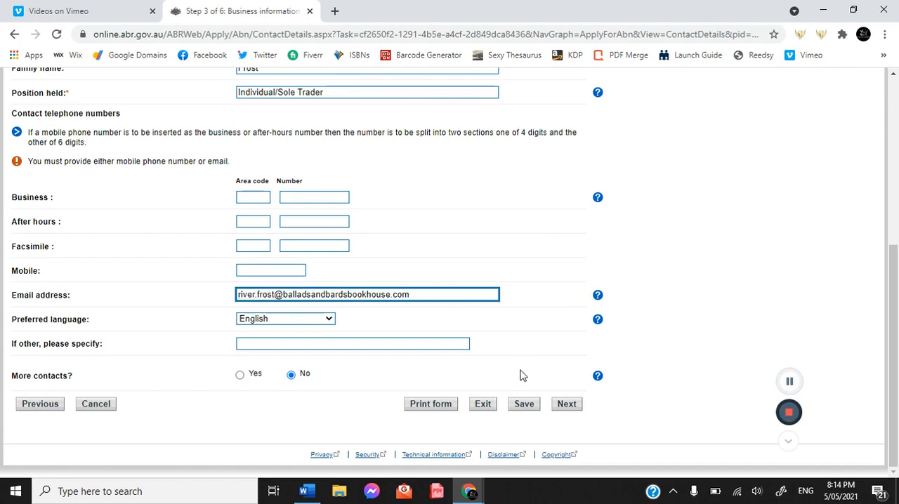
left_click(575, 405)
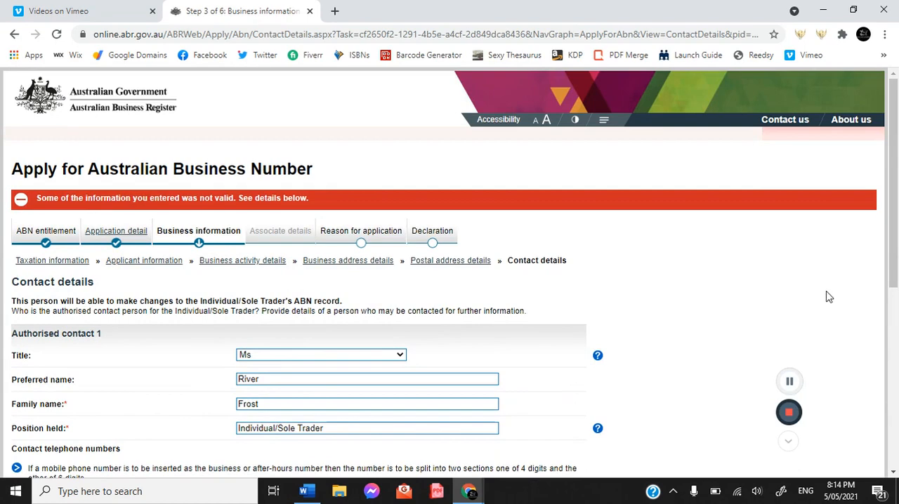
Step: Enter the authorised contact's After hours area code and telephone number, and resubmit the contact details through to the reason for application
left_click_drag(896, 164, 886, 316)
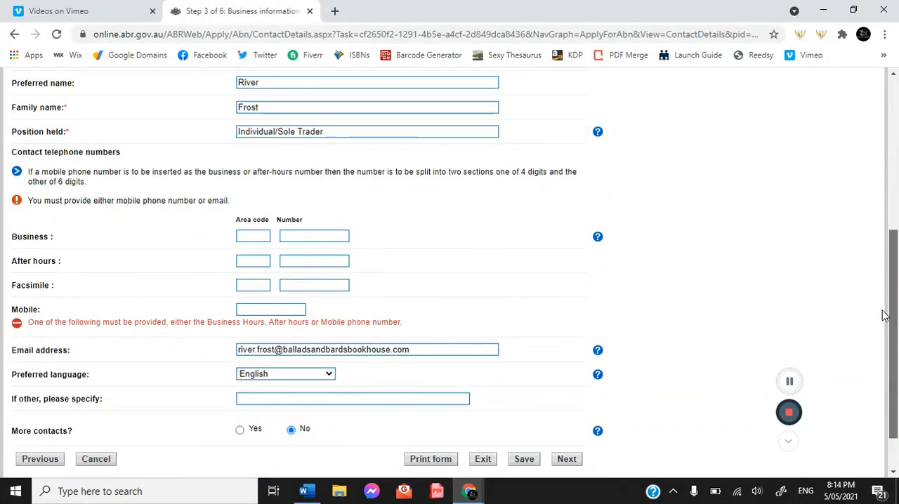
left_click_drag(886, 316, 889, 311)
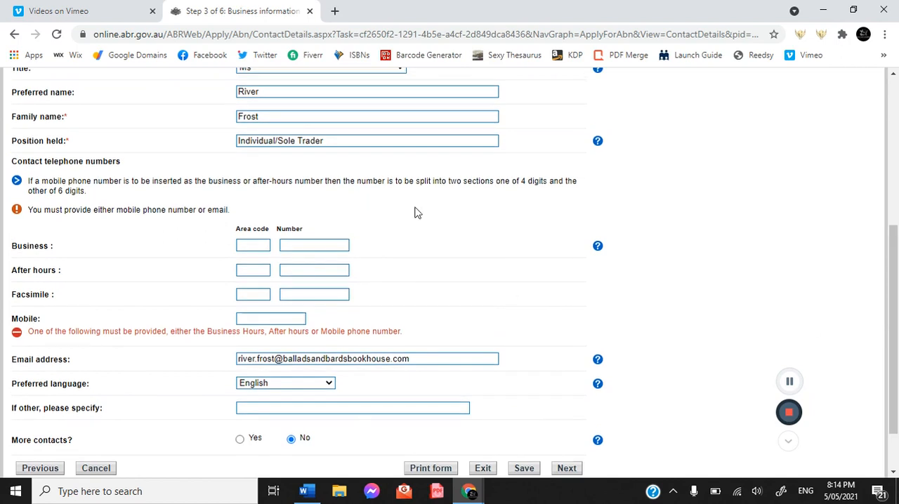
left_click(262, 269)
left_click(294, 275)
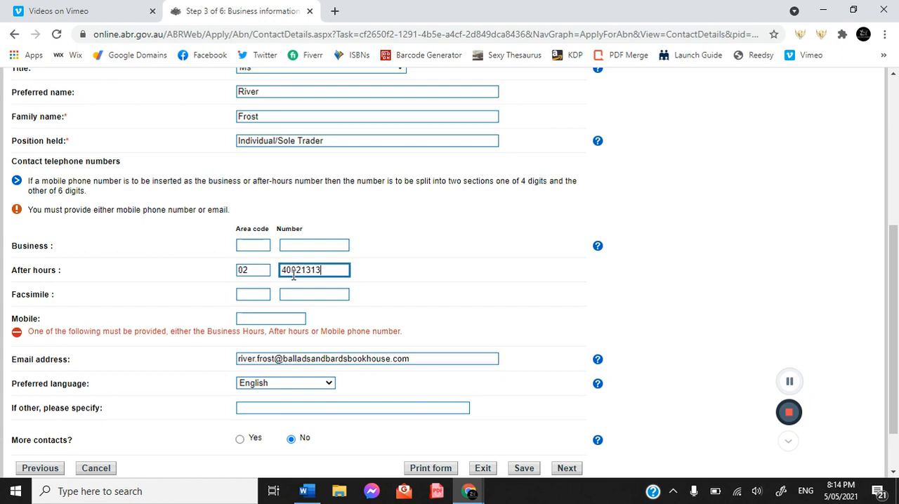
left_click(569, 470)
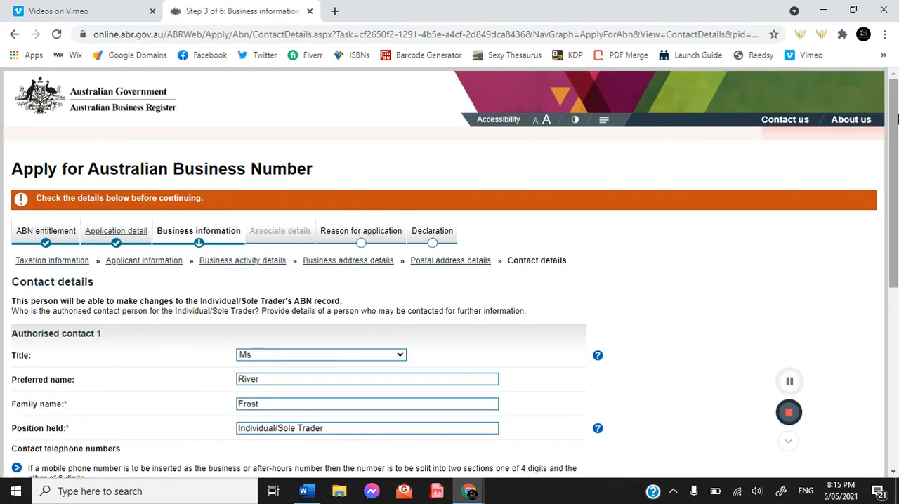
left_click_drag(896, 119, 895, 326)
left_click(566, 405)
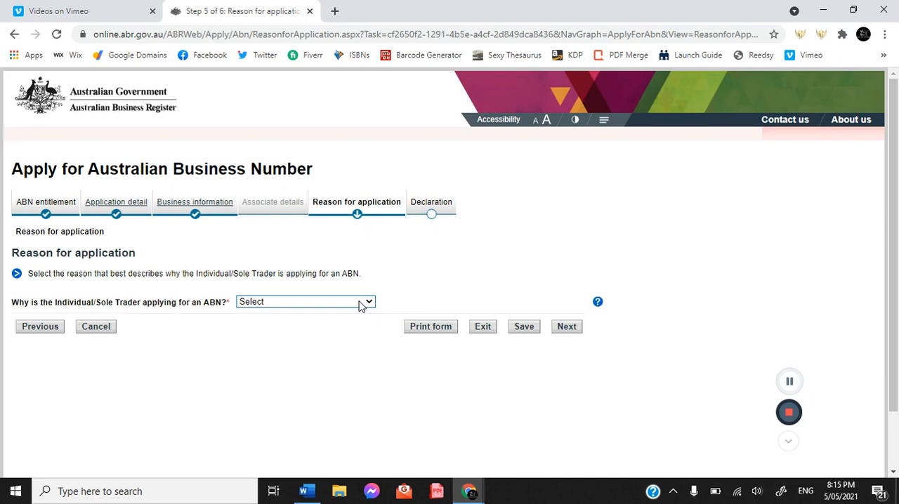
Step: Give New Business in Australia as the reason for application, answer Yes to first time in business, and continue to the declaration
left_click(360, 304)
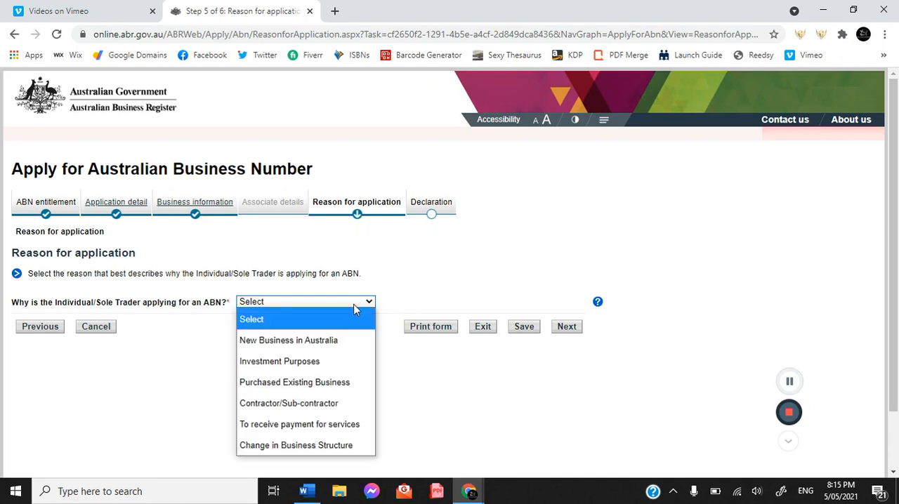
left_click(329, 348)
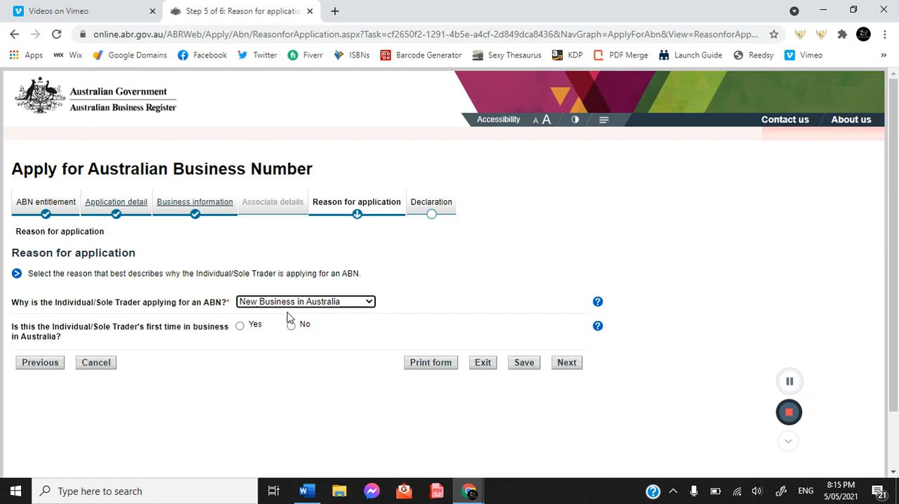
left_click(240, 327)
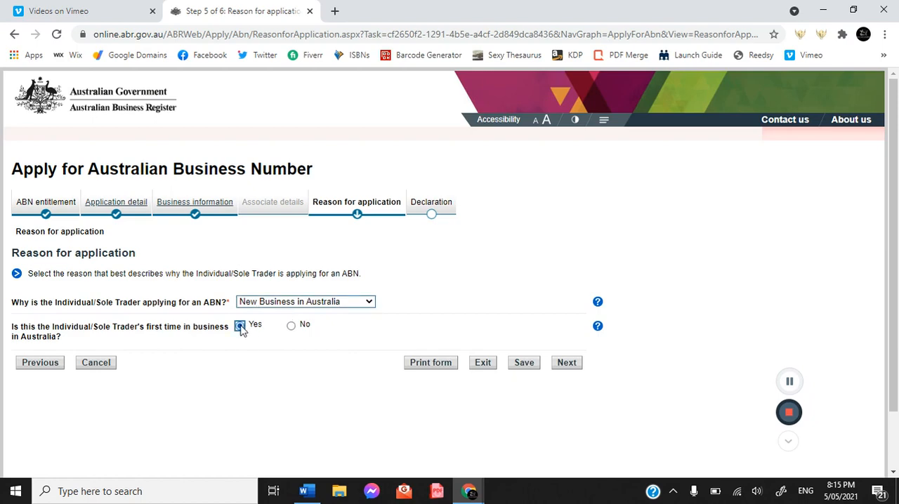
left_click(569, 366)
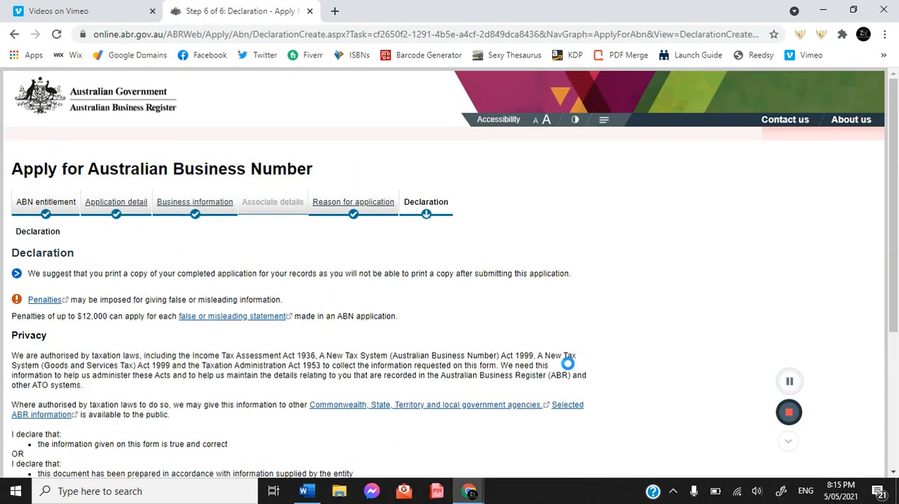
Step: Review the declaration text and go through its Name and Position held fields
left_click_drag(897, 259, 886, 376)
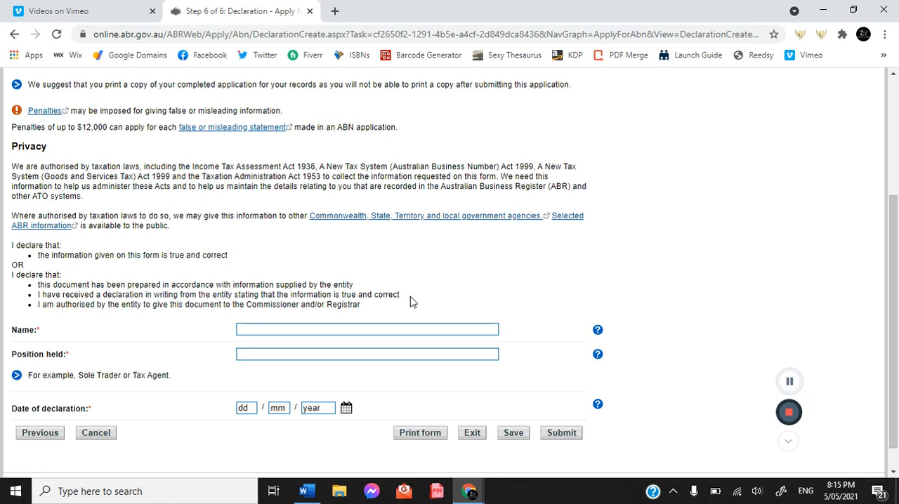
left_click(268, 333)
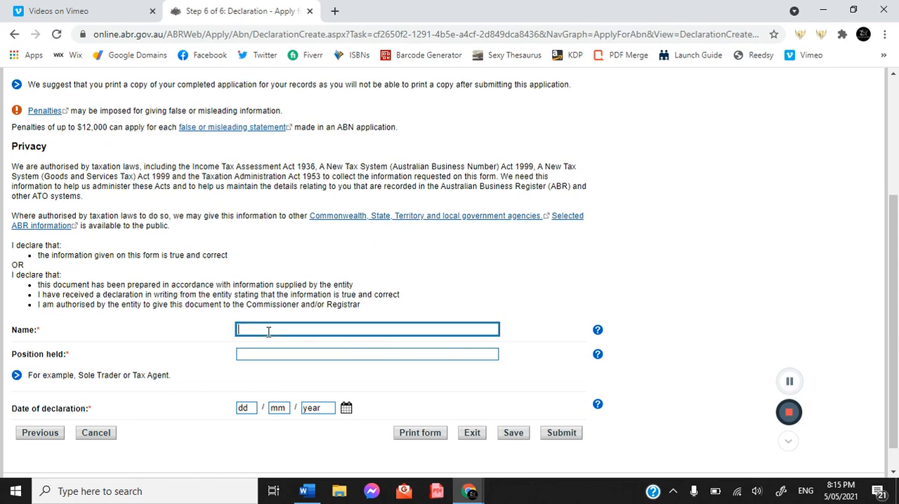
left_click(268, 357)
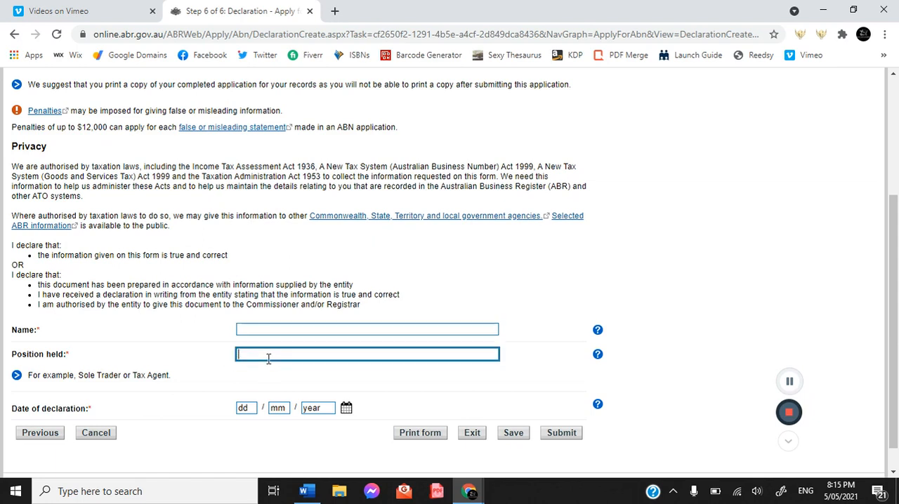